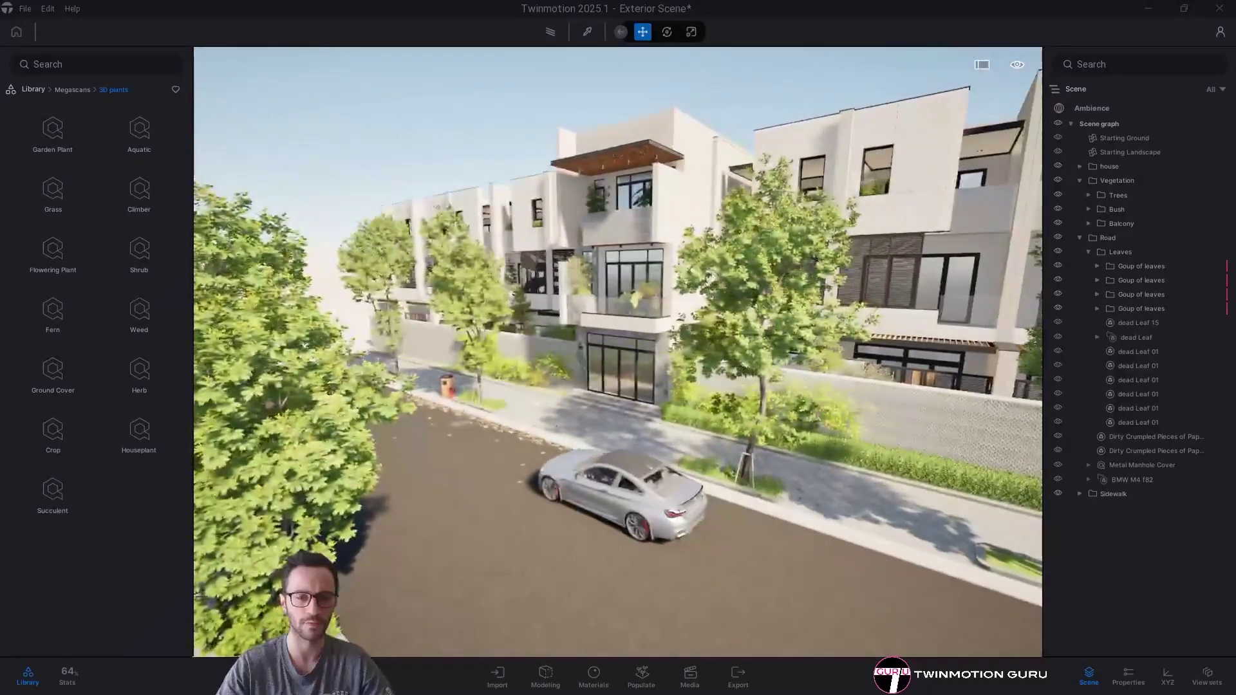
- Review the saved exterior image in the media list and return to the free scene view
left_click(690, 676)
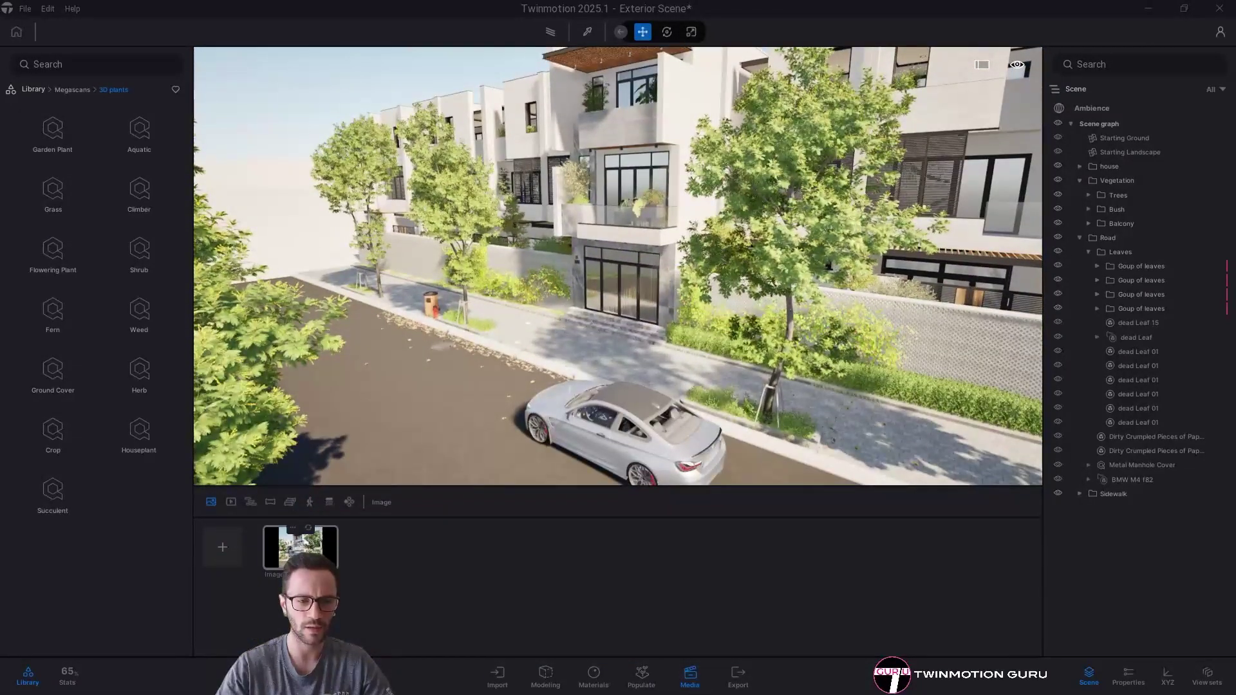
left_click(300, 548)
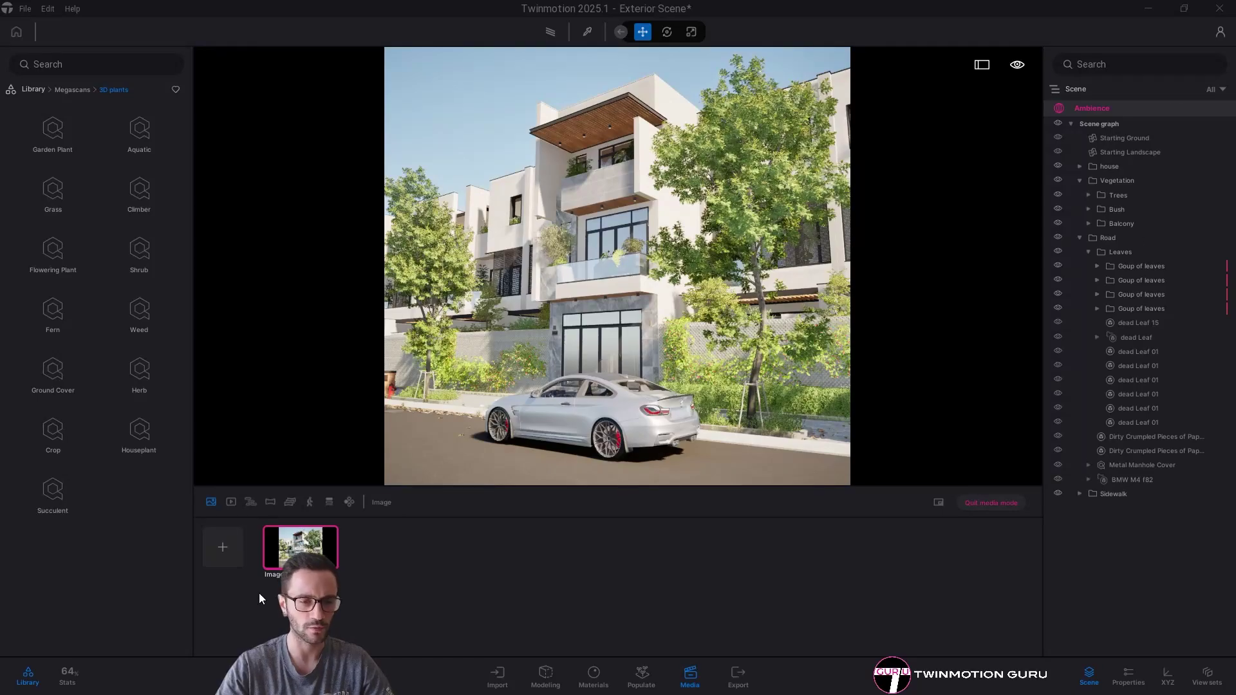
left_click(984, 503)
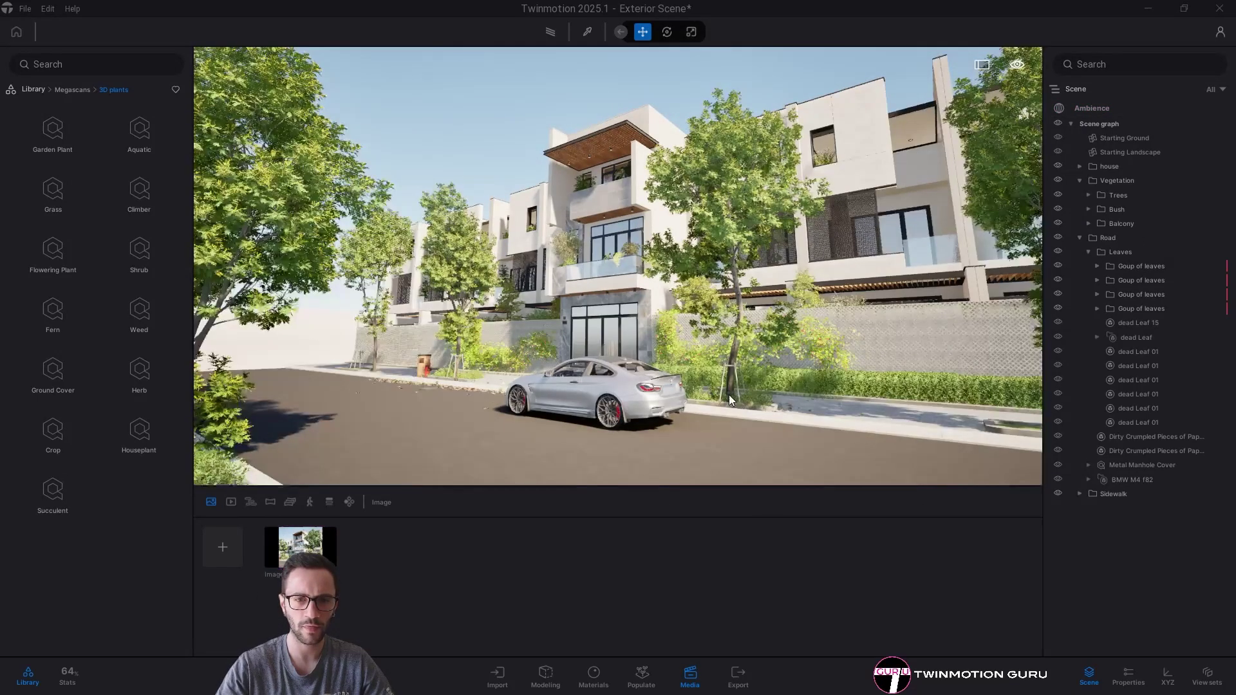
left_click(700, 680)
- Examine the boxwood hedge and flowering creepers along the wall to the right of the entrance
right_click_drag(742, 409, 767, 439)
key("w")
right_click_drag(557, 432, 592, 428)
key("w")
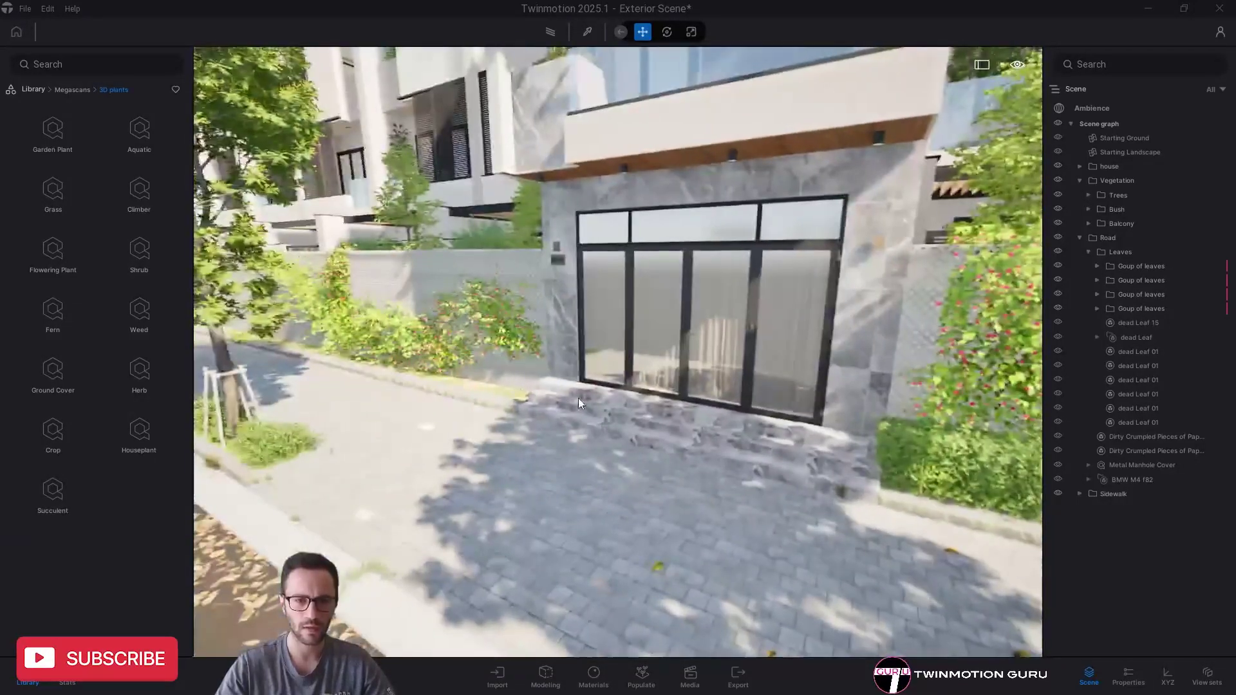
right_click_drag(550, 401, 729, 325)
key("w")
key("w")
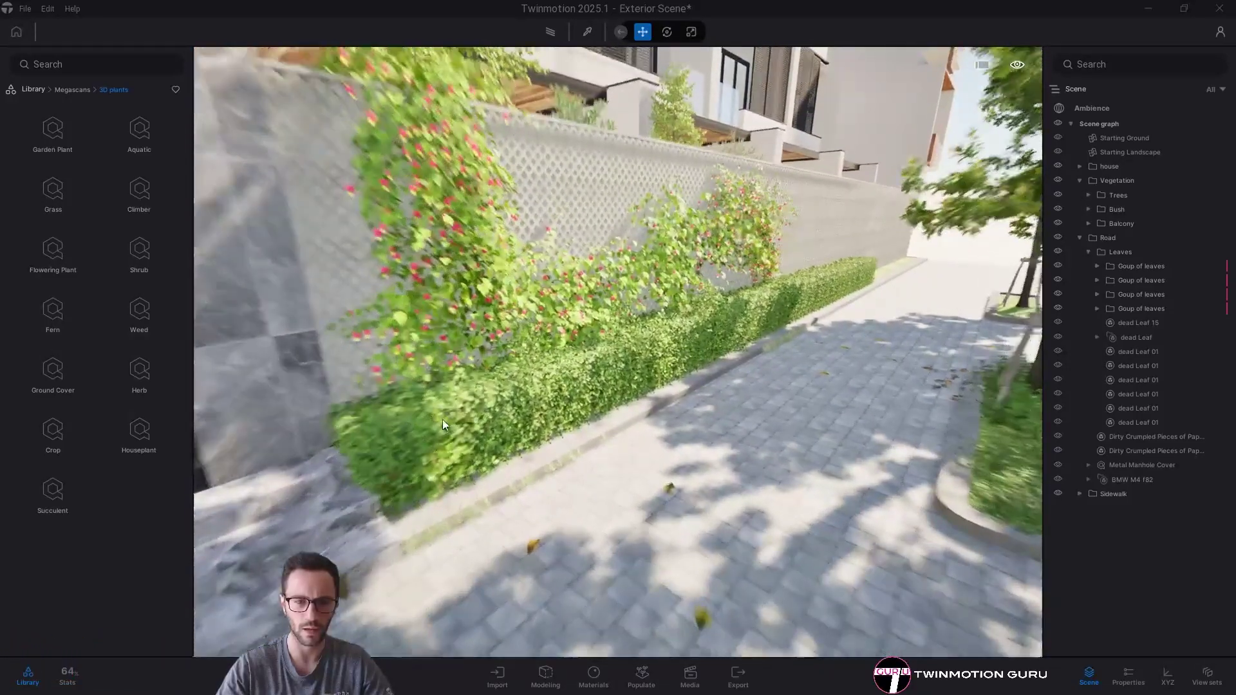
key("s")
right_click_drag(733, 386, 672, 425)
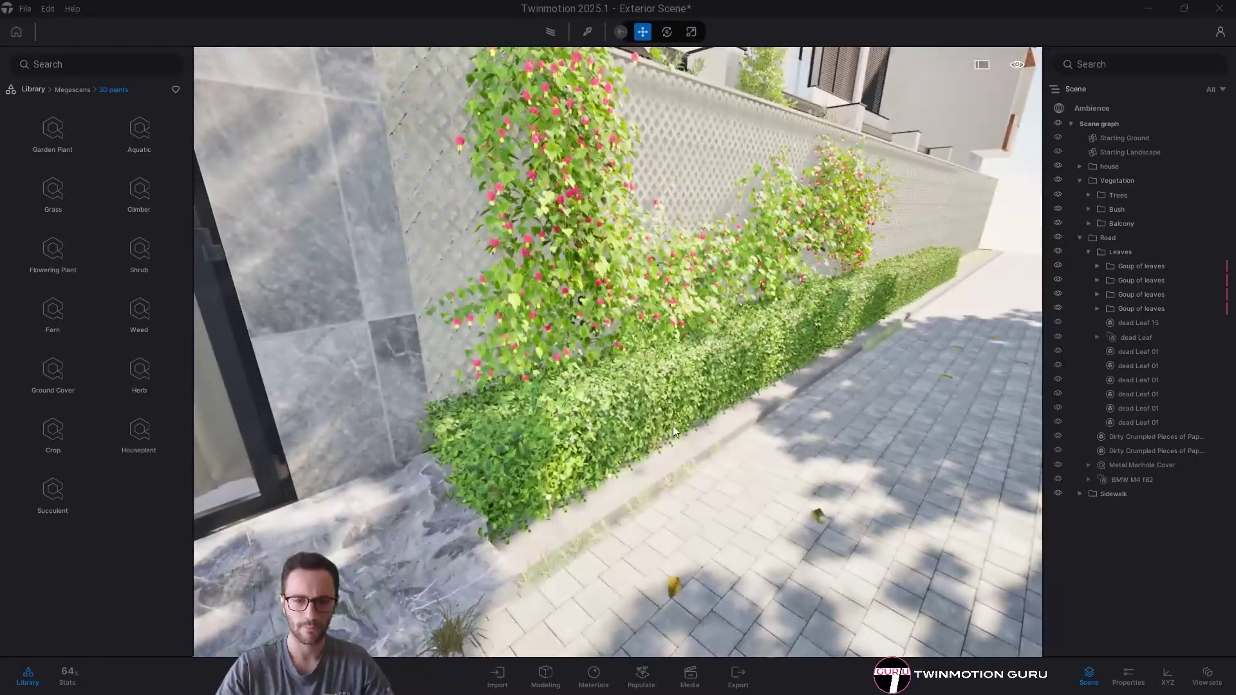
key("s")
key("d")
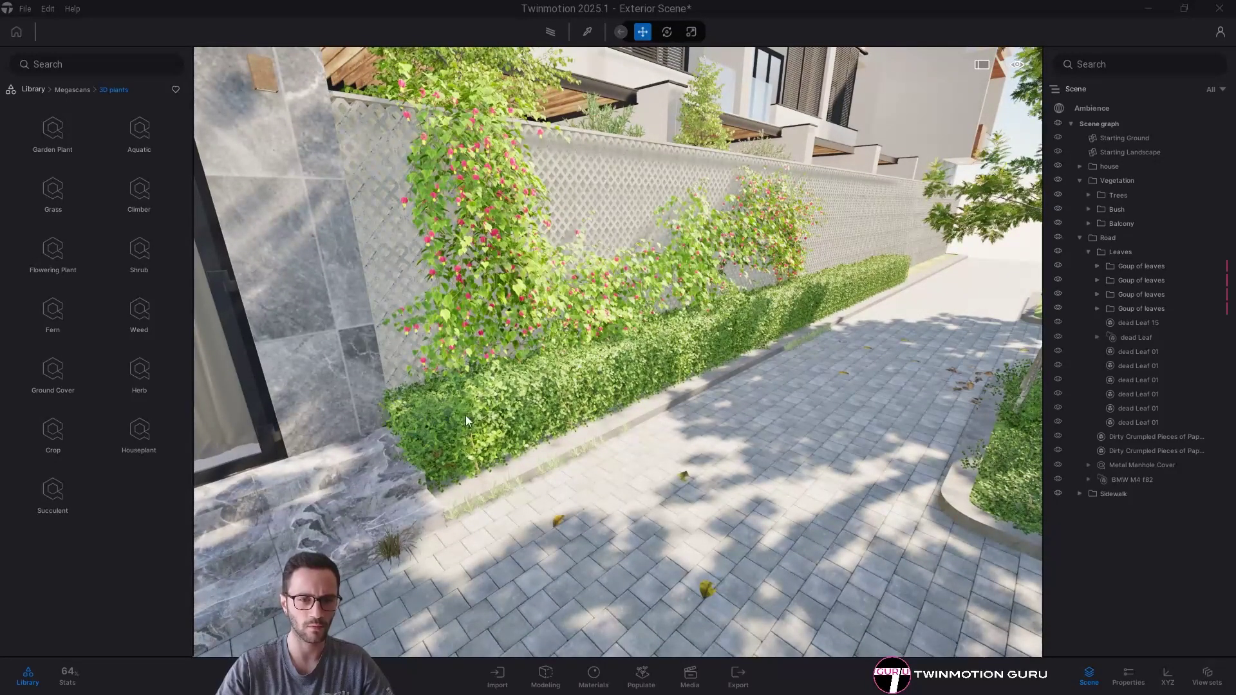
- Select the hedge to check how it is built in the scene graph, and compare it with the planter left of the entrance
left_click(872, 284)
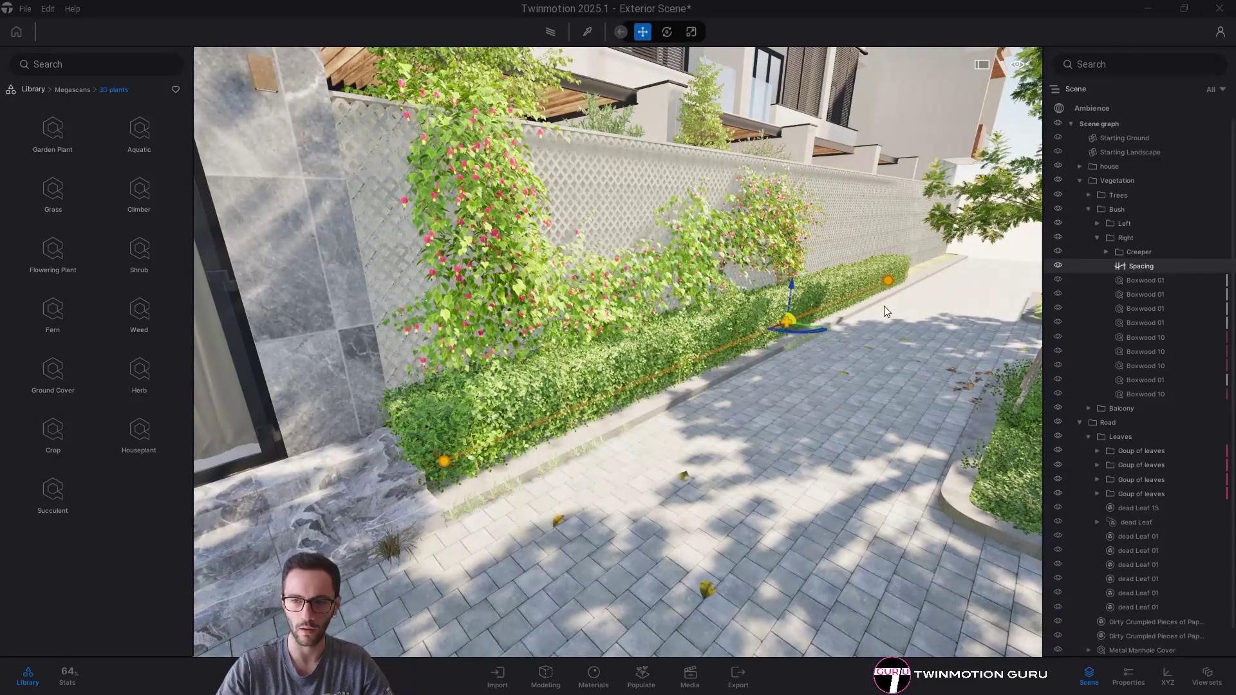
right_click_drag(886, 309, 838, 339)
key("Escape")
right_click_drag(575, 419, 77, 403)
right_click_drag(464, 397, 196, 439)
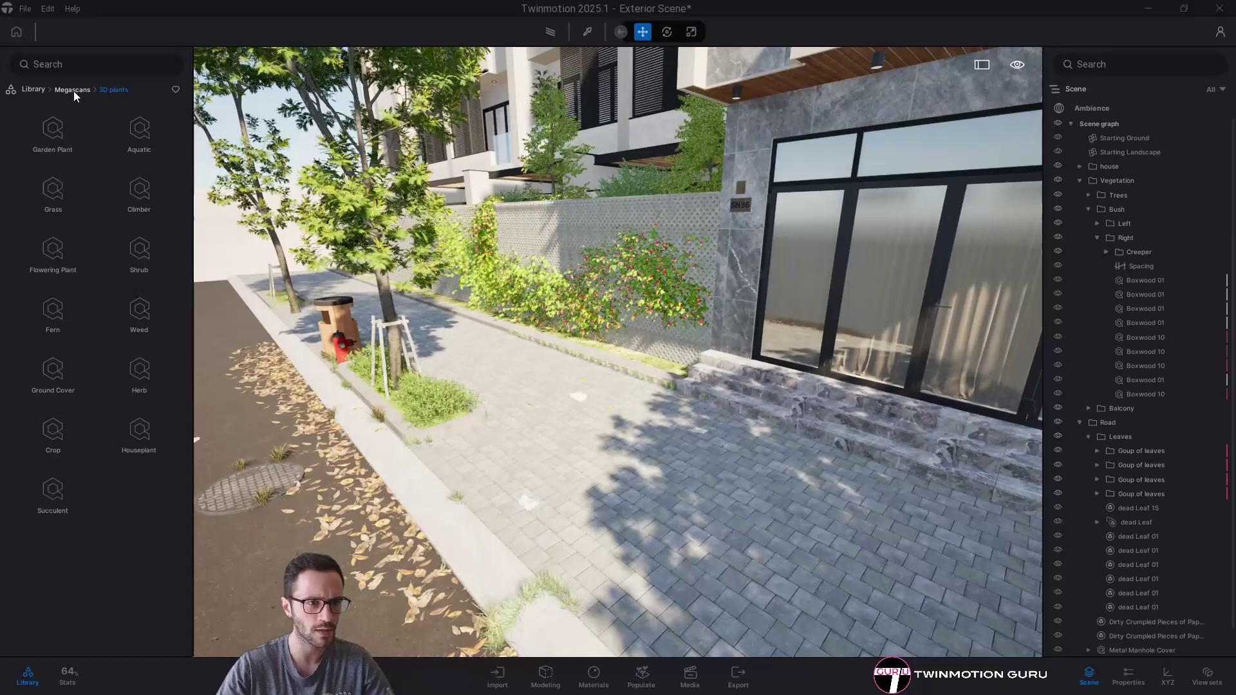
- Search the library for "Boxwood" and open the variations of the Boxwood 3D plant
left_click(97, 61)
type("bo")
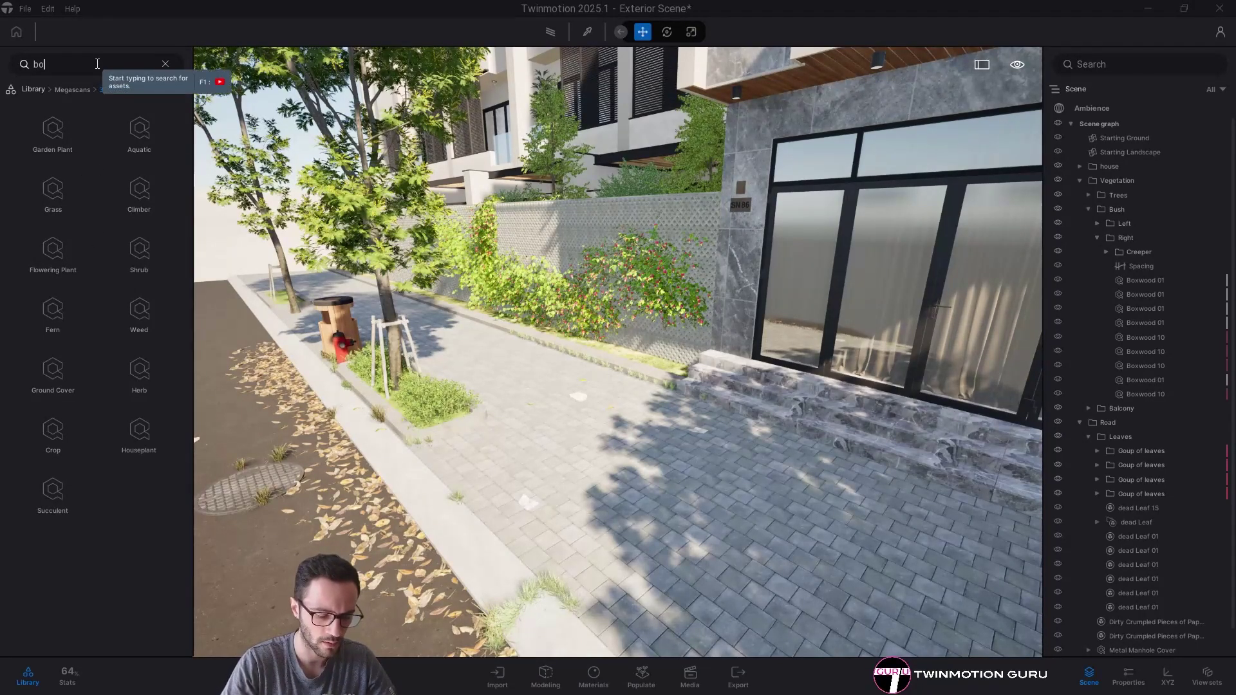
type("xwood")
key("Return")
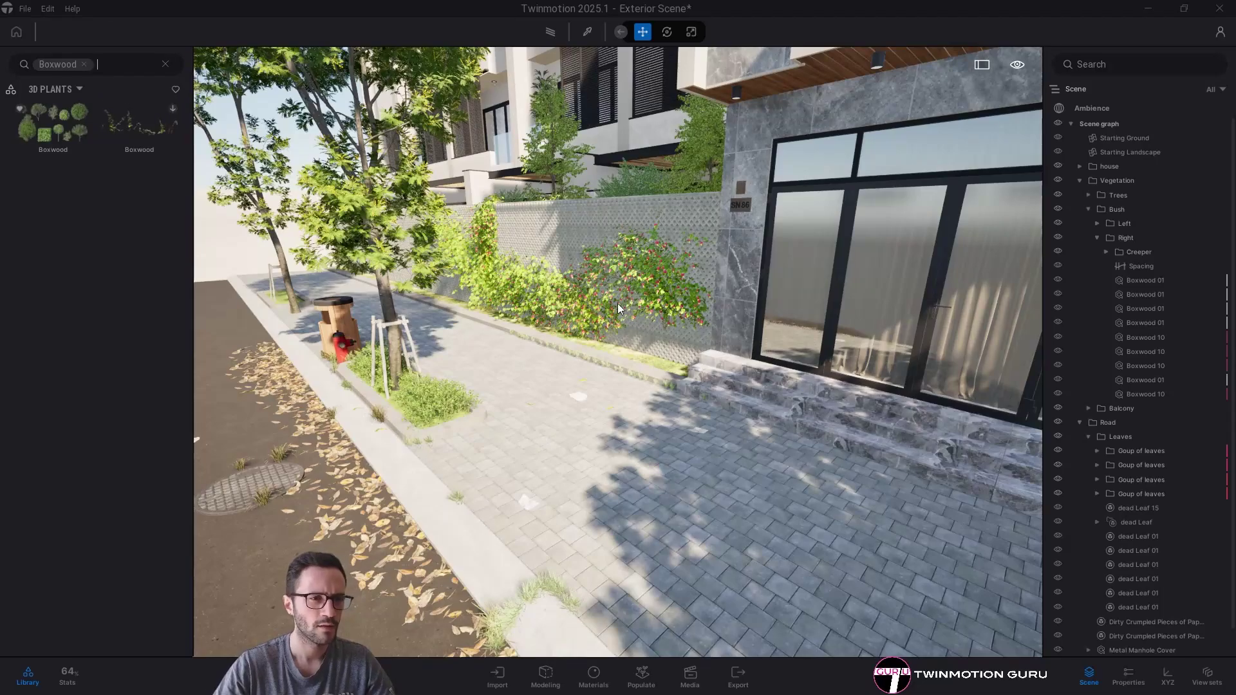
right_click_drag(618, 305, 559, 294)
left_click(42, 121)
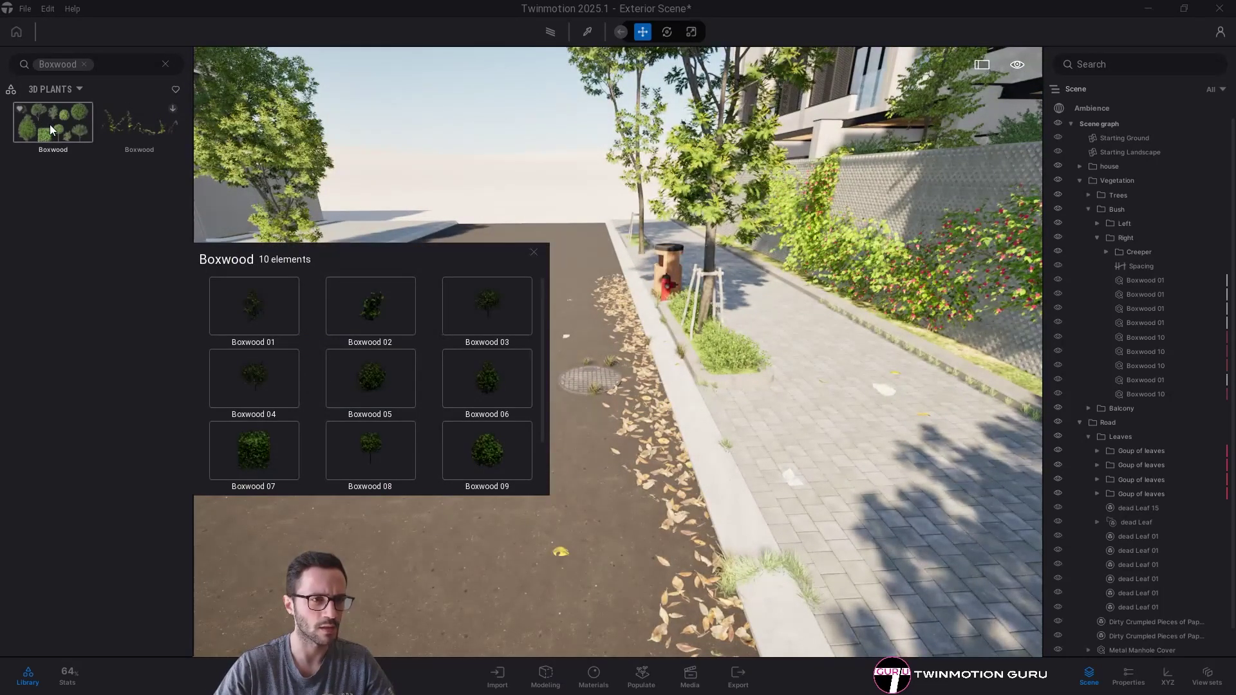
- Place the whole Boxwood plant collection on the road in front of the sidewalk
key("a")
left_click_drag(53, 127, 529, 408)
key("w")
key("a")
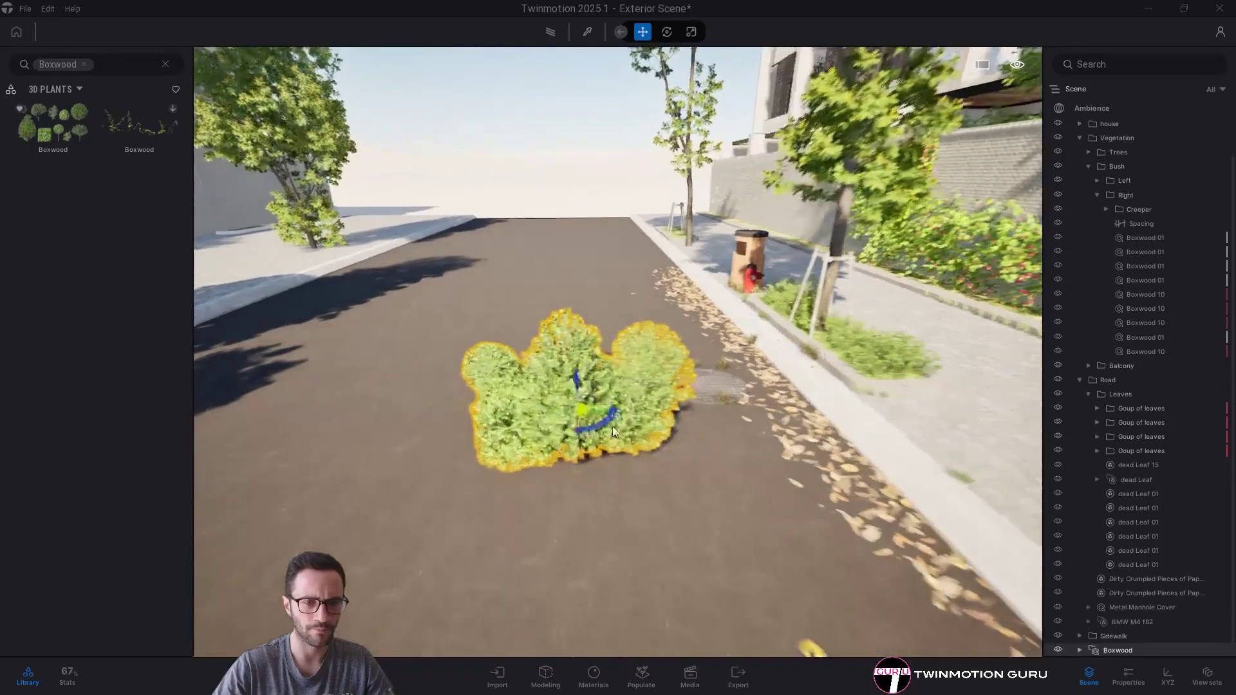
key("a")
key("e")
right_click_drag(613, 432, 762, 486)
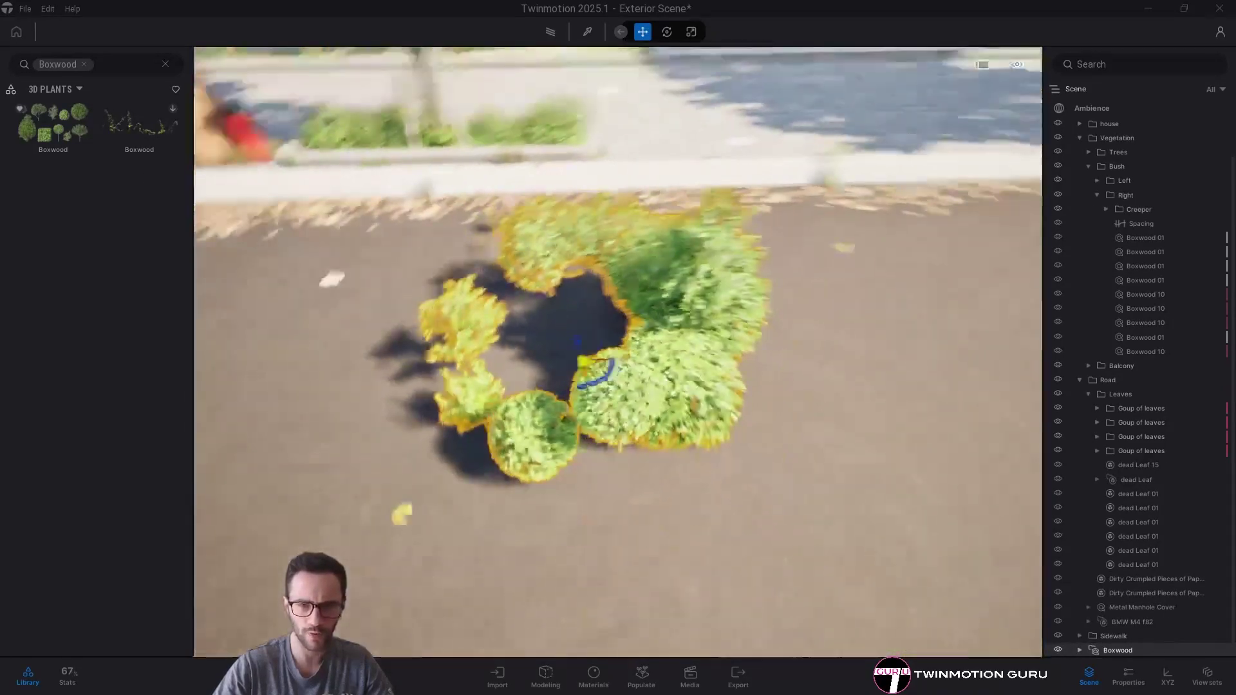
right_click_drag(721, 379, 746, 374)
key("Escape")
- Pick the Boxwood 07 plant out of the placed collection and move it aside on the road
key("w")
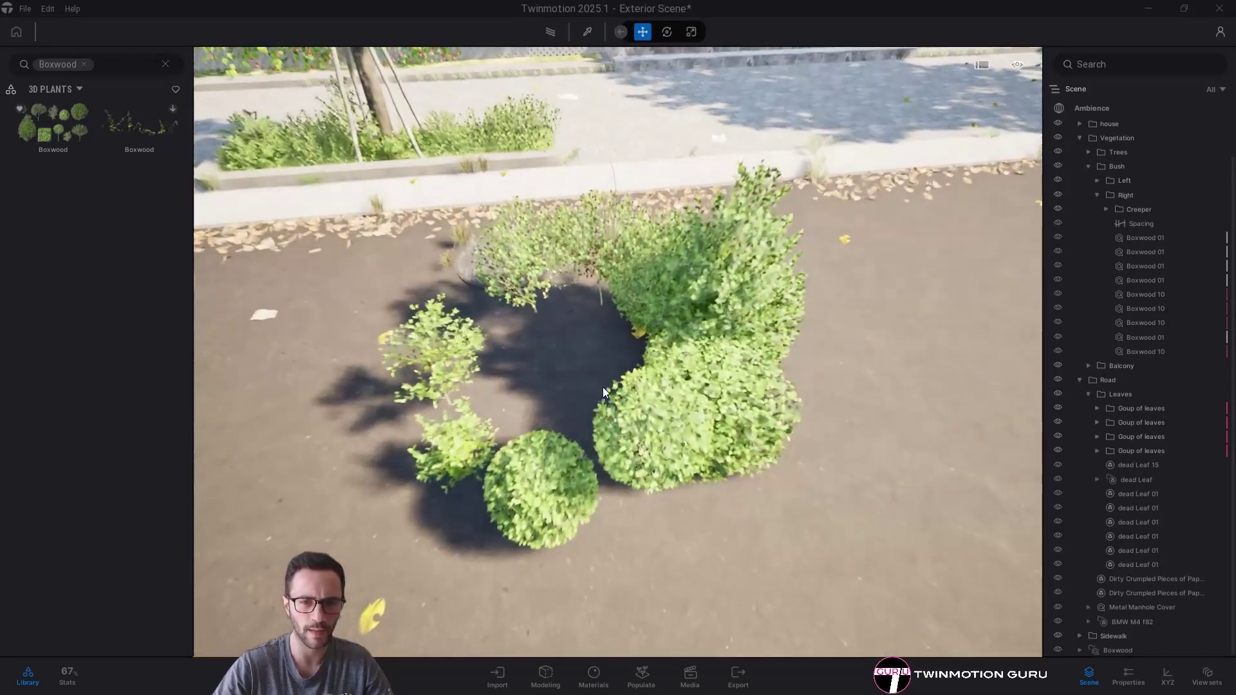
key("s")
key("a")
right_click_drag(603, 387, 545, 361)
key("d")
right_click_drag(618, 393, 602, 346)
key("d")
left_click(625, 418)
double_click(625, 418)
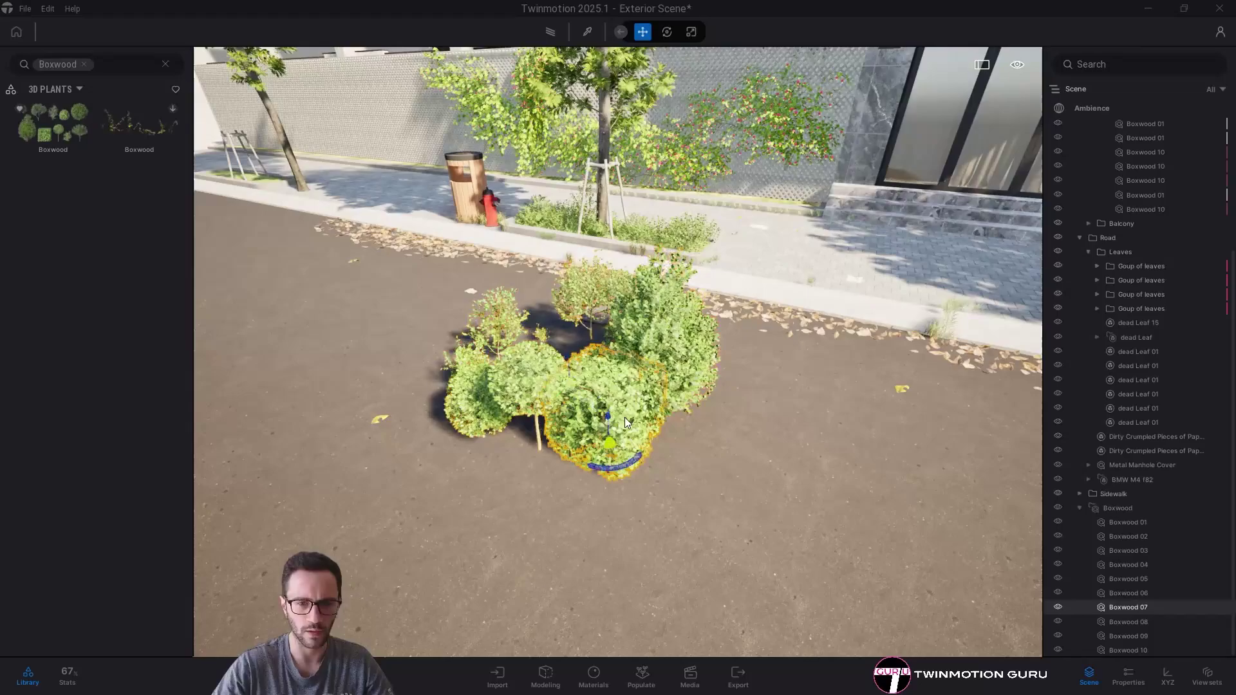
left_click_drag(621, 463, 847, 445)
right_click_drag(847, 444, 757, 420)
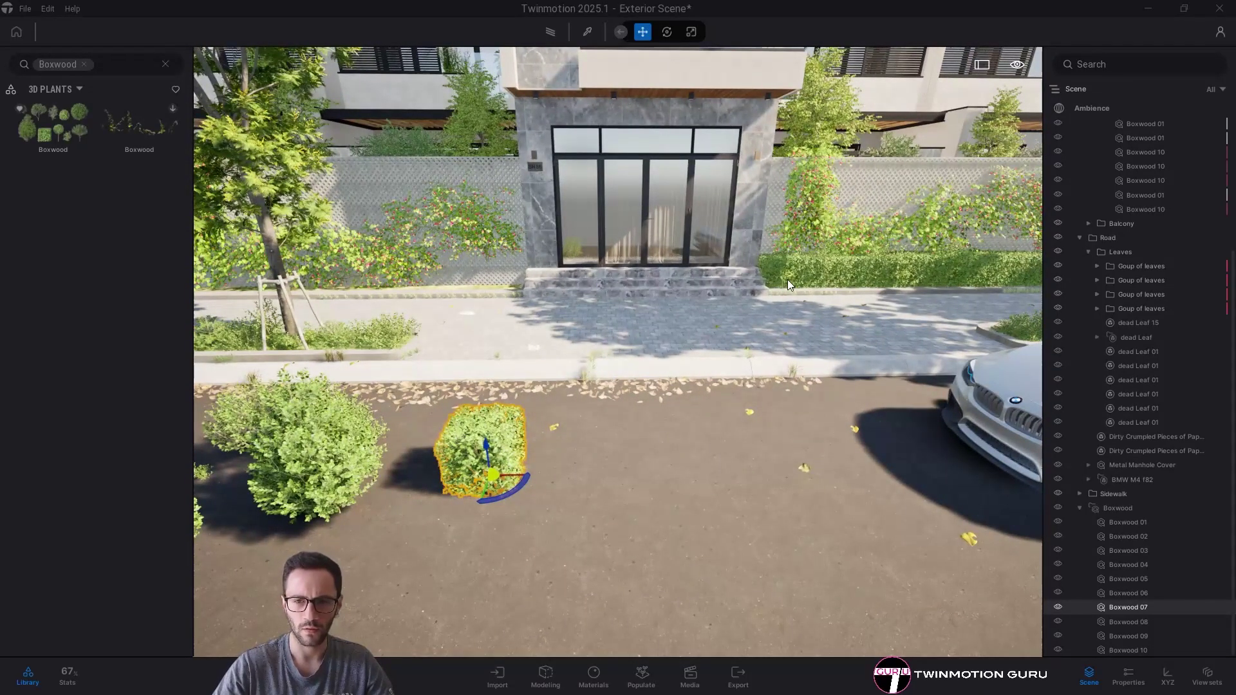
right_click_drag(787, 279, 666, 272)
right_click_drag(676, 389, 637, 362)
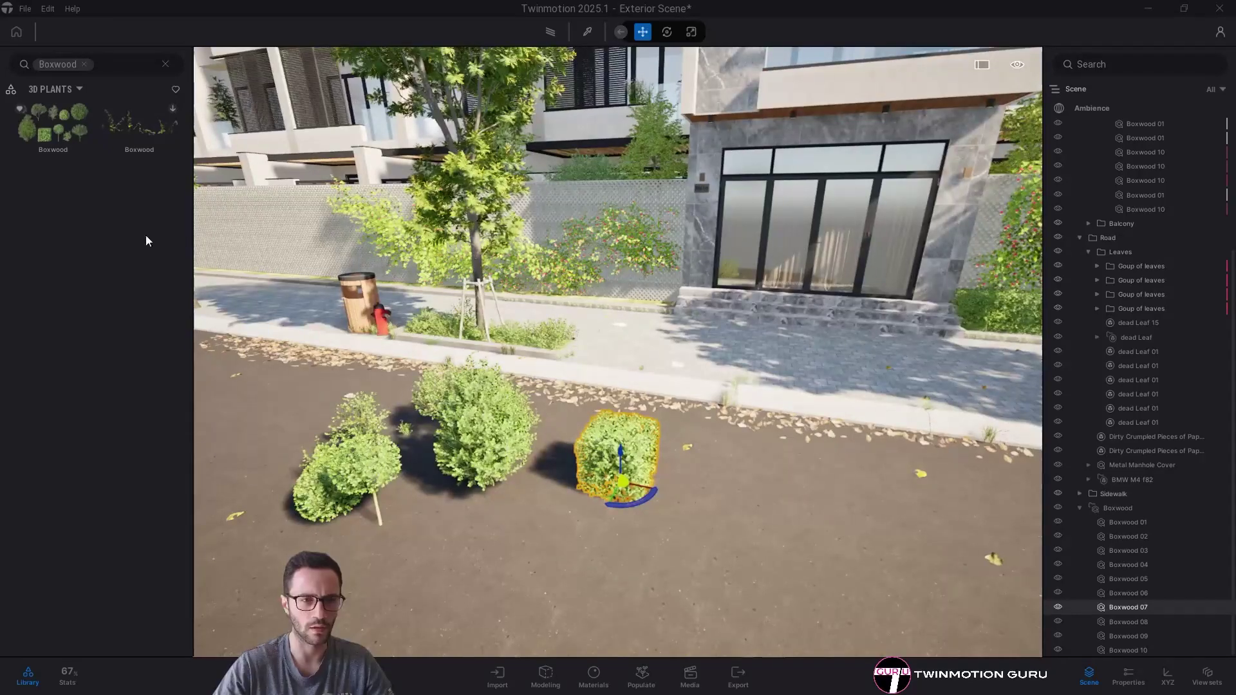
- Start the Populate Spacing tool for the planter along the wall left of the entrance
right_click_drag(722, 264, 626, 252)
key("w")
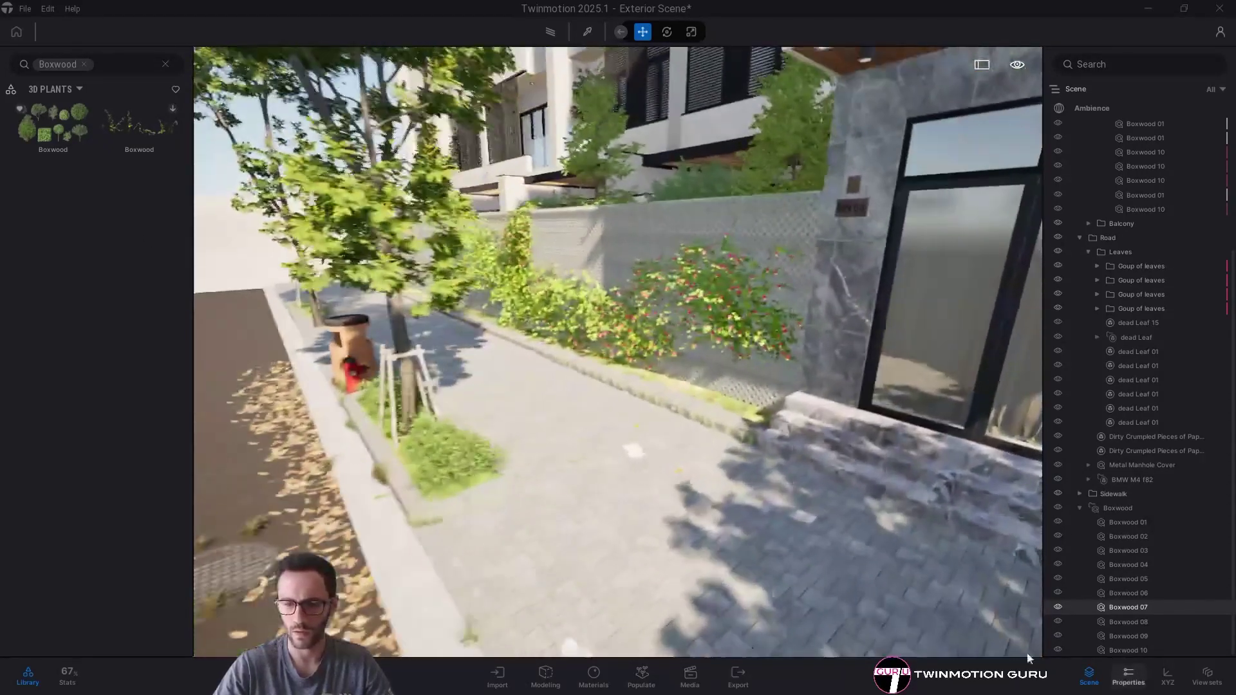
left_click(642, 676)
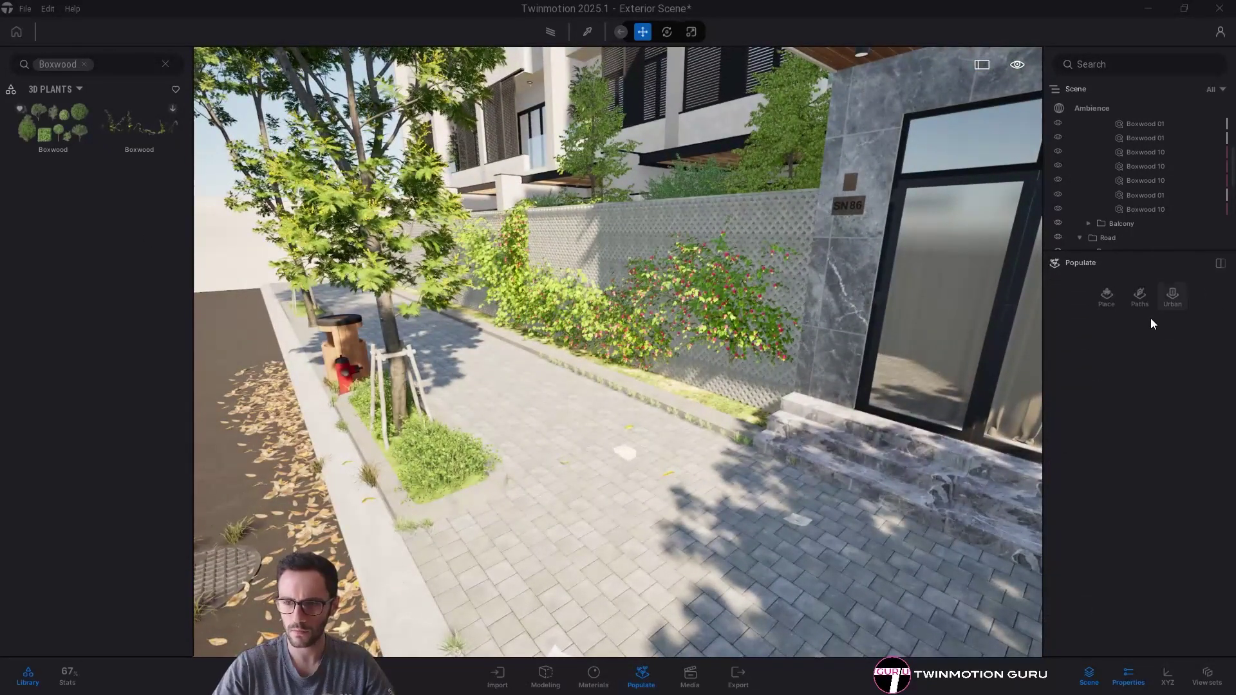
left_click(1106, 297)
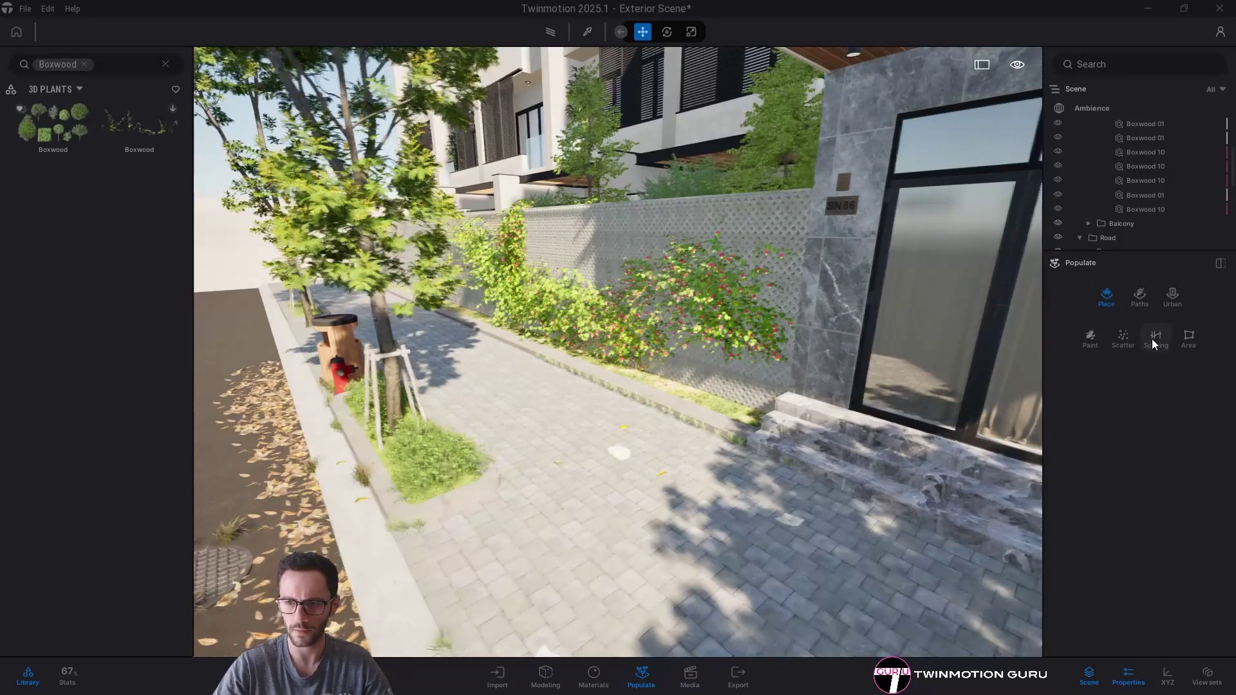
left_click(1153, 338)
right_click_drag(787, 422, 759, 450)
key("w")
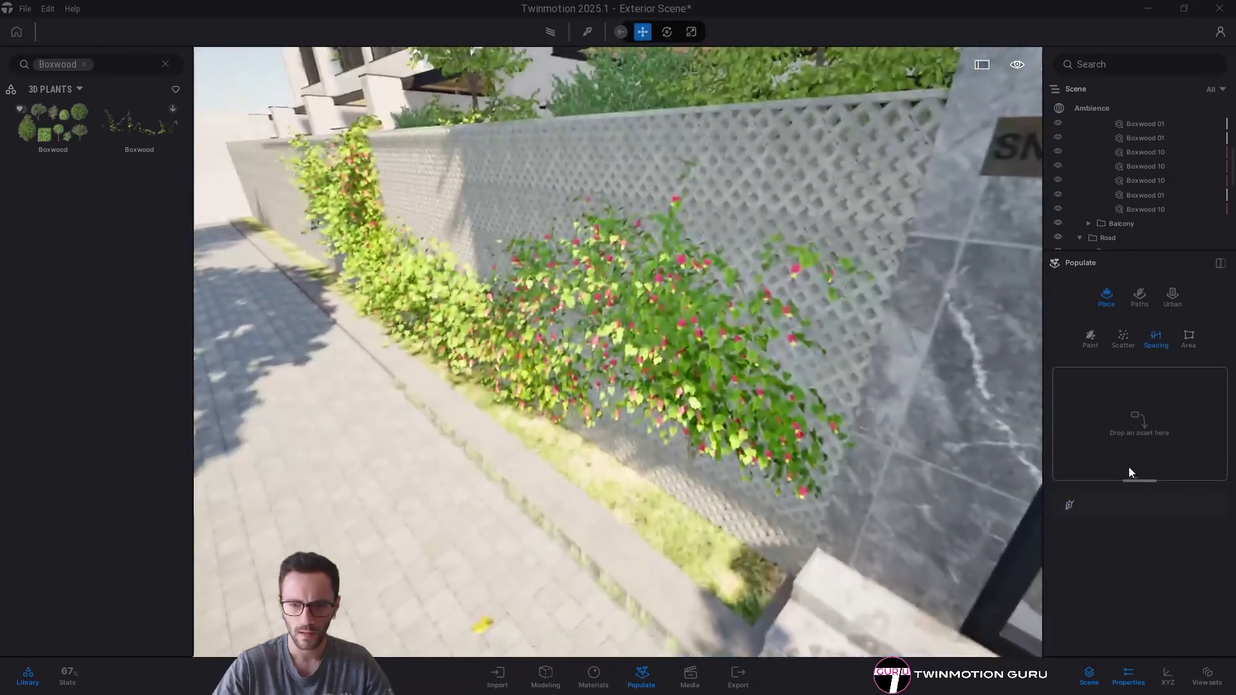
- Assign the Boxwood 07 variation as the asset of the Spacing tool
left_click(76, 144)
left_click(277, 456)
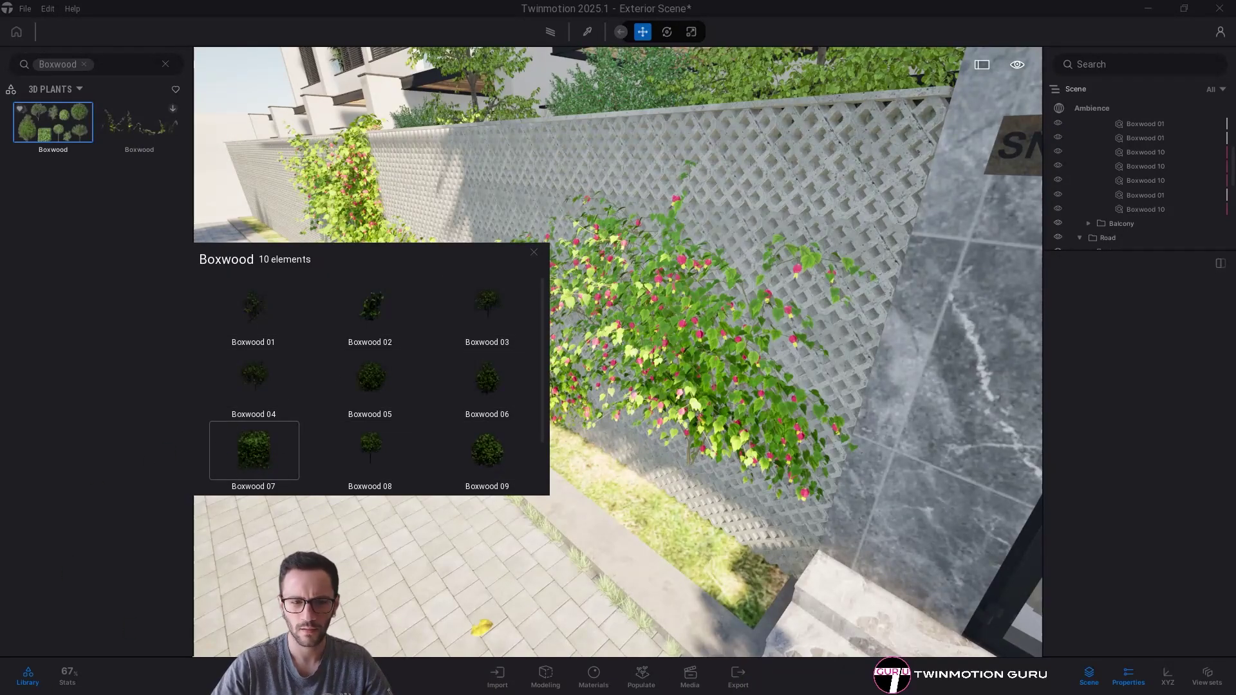
left_click(642, 676)
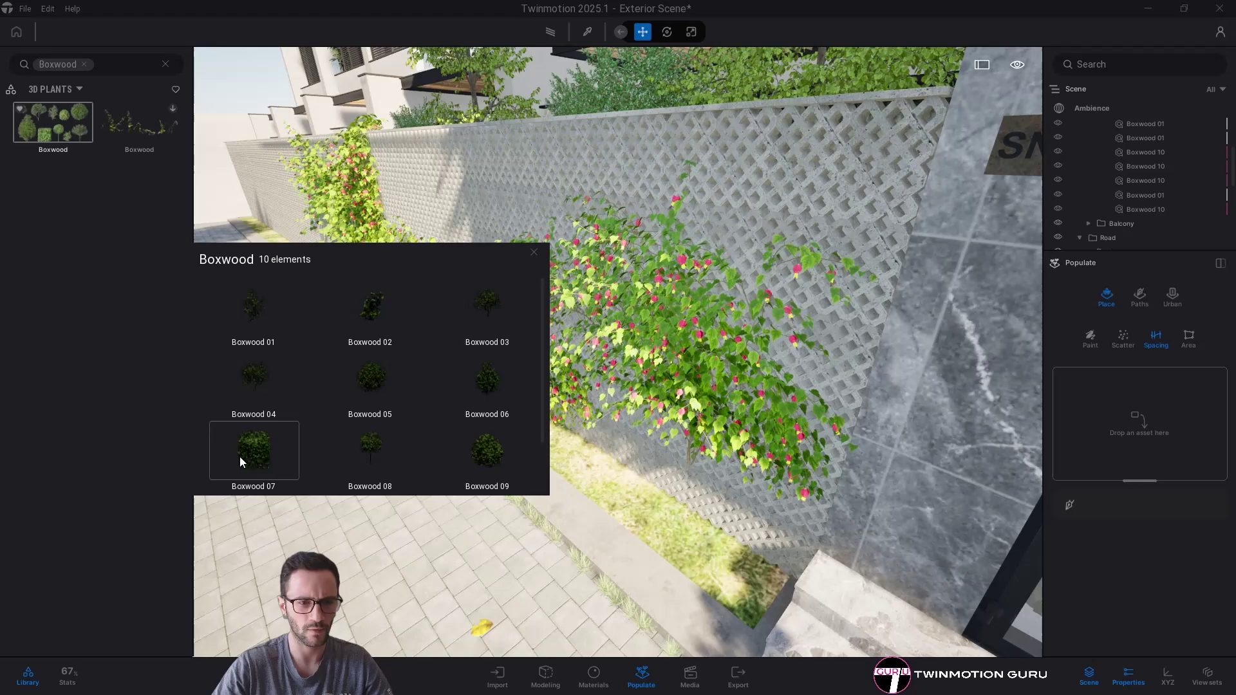
left_click_drag(1101, 418, 1104, 399)
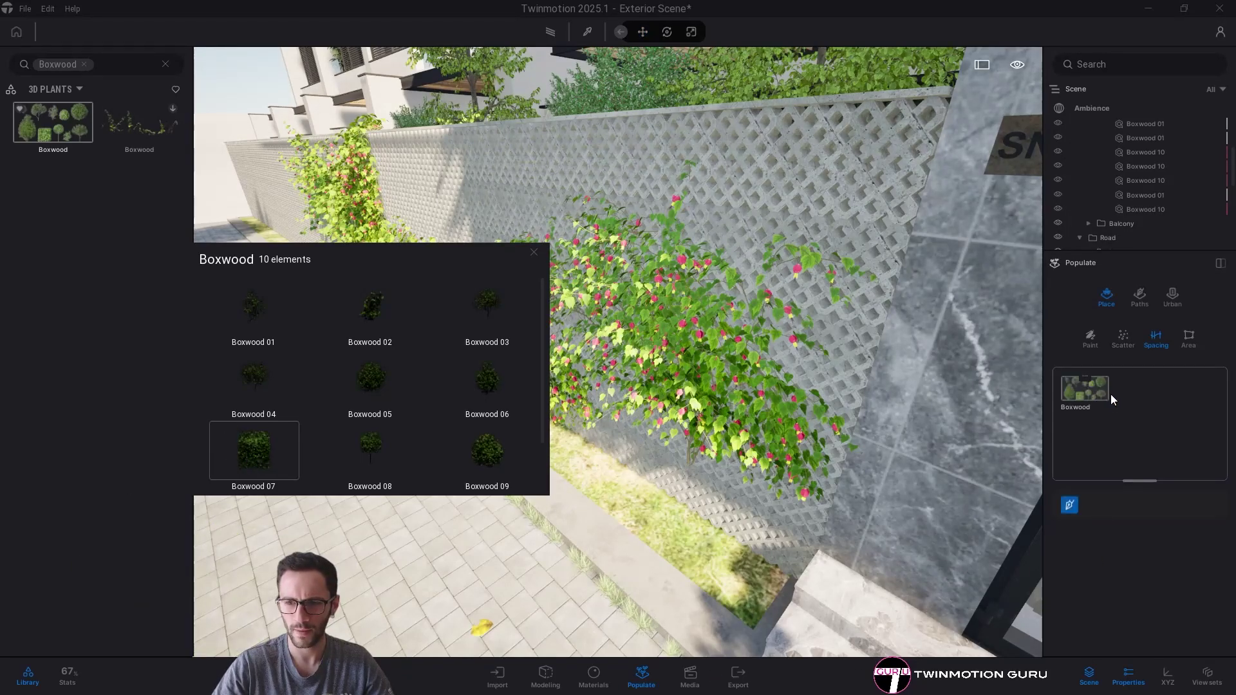
left_click(533, 254)
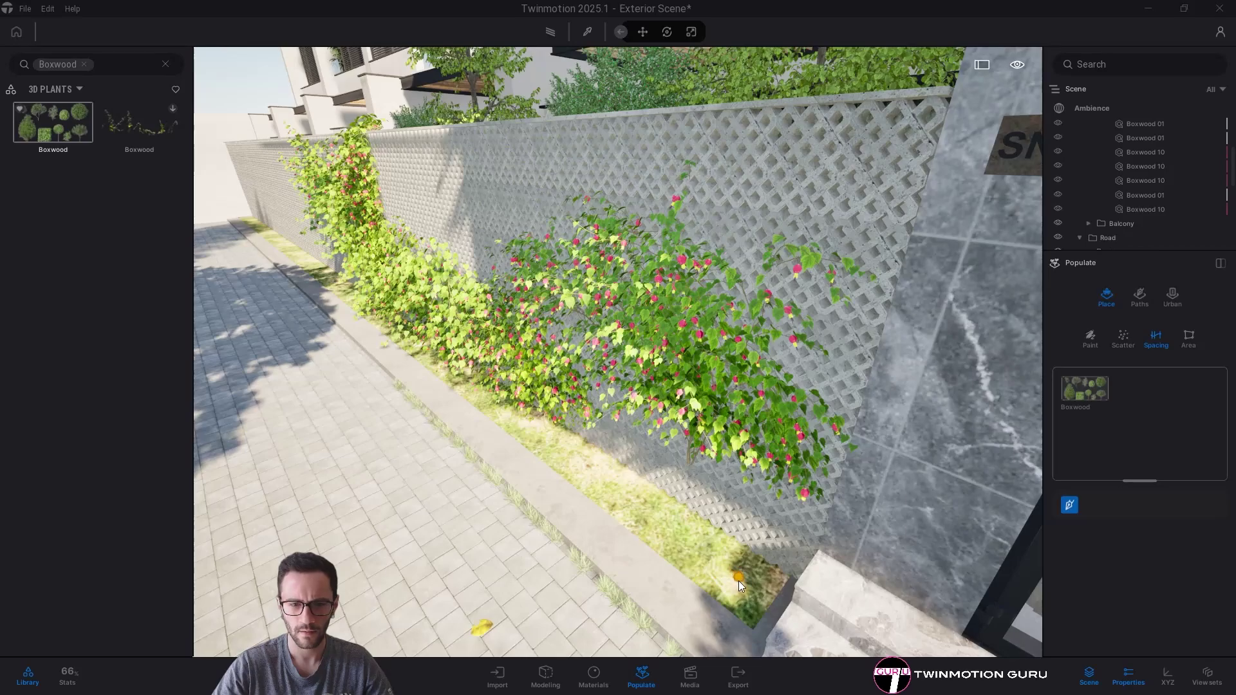
- Draw a straight spacing line through the planter, from the entrance steps along the left wall, and finish it
mouse_move(738, 581)
left_mouse_down()
mouse_move(357, 273)
mouse_move(282, 246)
left_mouse_up()
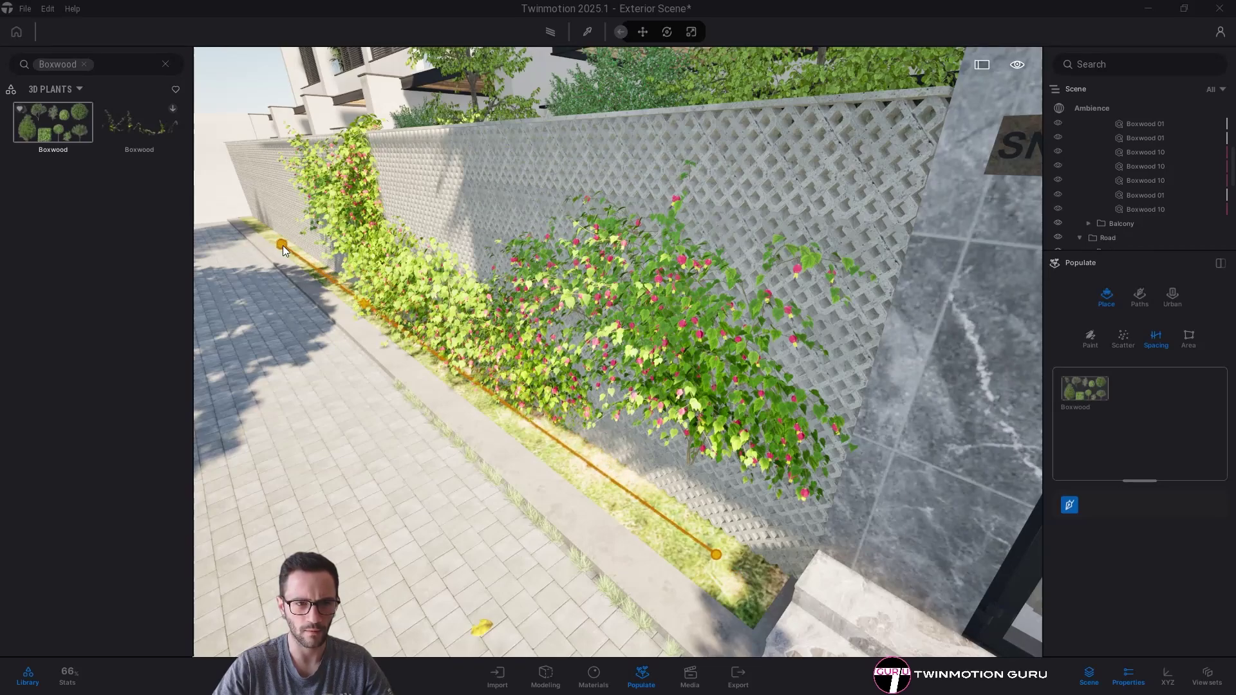
left_click(283, 246)
key("Escape")
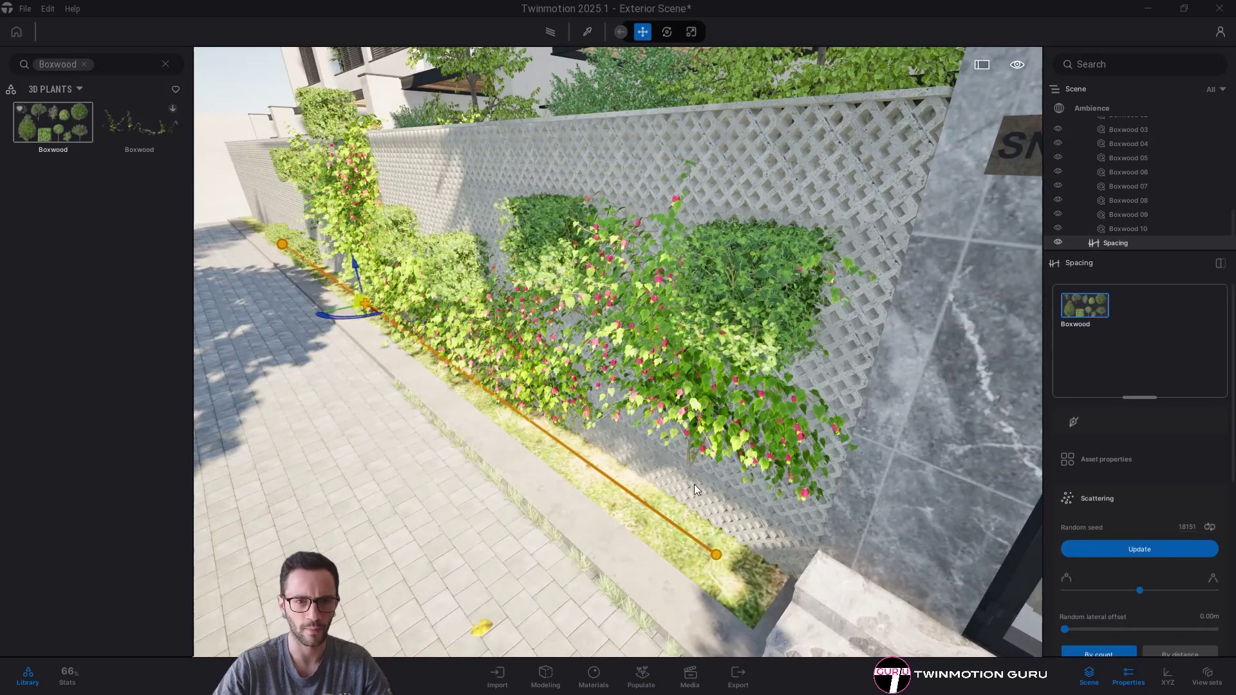
- Examine how the spaced boxwoods sit relative to the creepers and the planter along the left wall
key("s")
right_click_drag(694, 484, 664, 413)
key("w")
key("s")
key("s")
key("w")
right_click_drag(564, 423, 578, 344)
key("s")
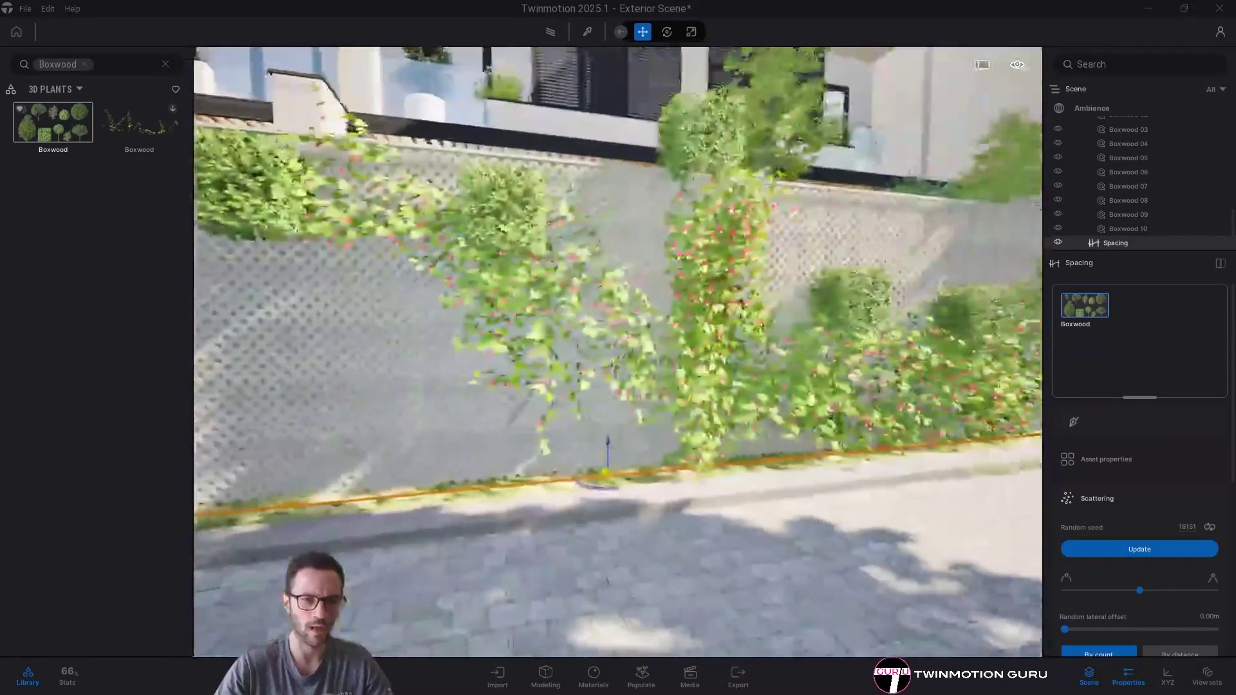
key("w")
mouse_move(853, 398)
right_mouse_down()
mouse_move(882, 403)
mouse_move(831, 406)
right_mouse_up()
key("s")
right_click_drag(702, 316, 672, 293)
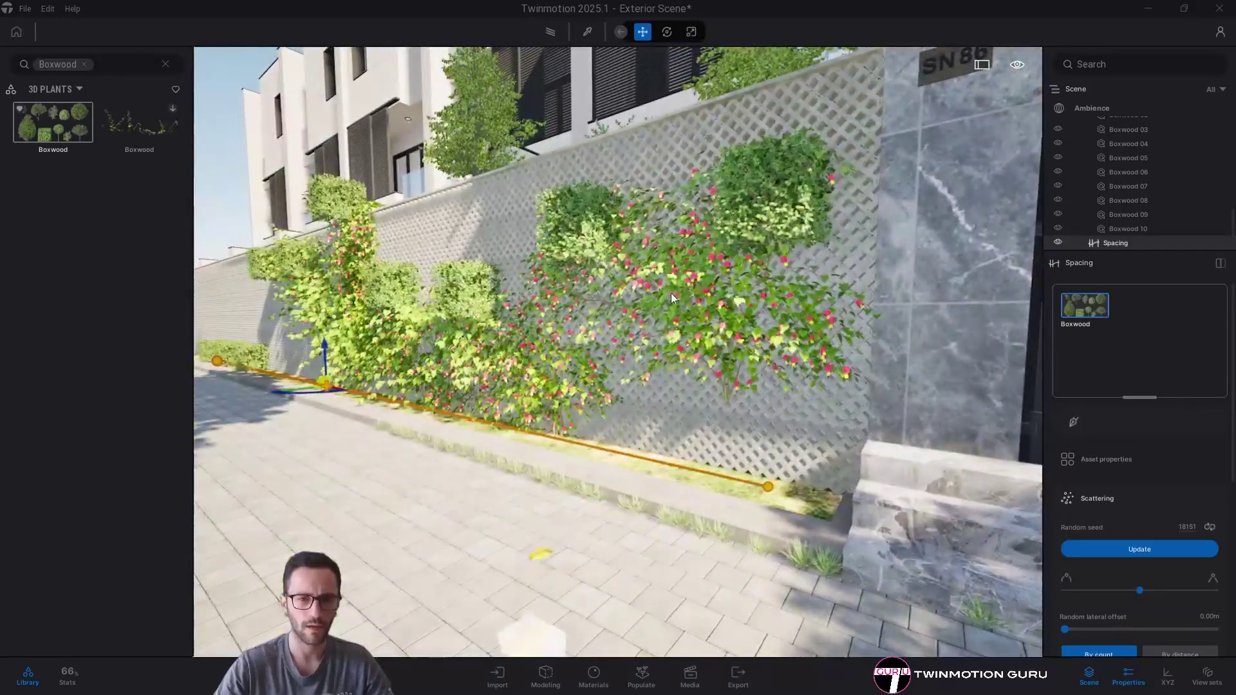
key("w")
mouse_move(759, 256)
right_mouse_down()
mouse_move(773, 184)
mouse_move(767, 252)
right_mouse_up()
key("s")
key("w")
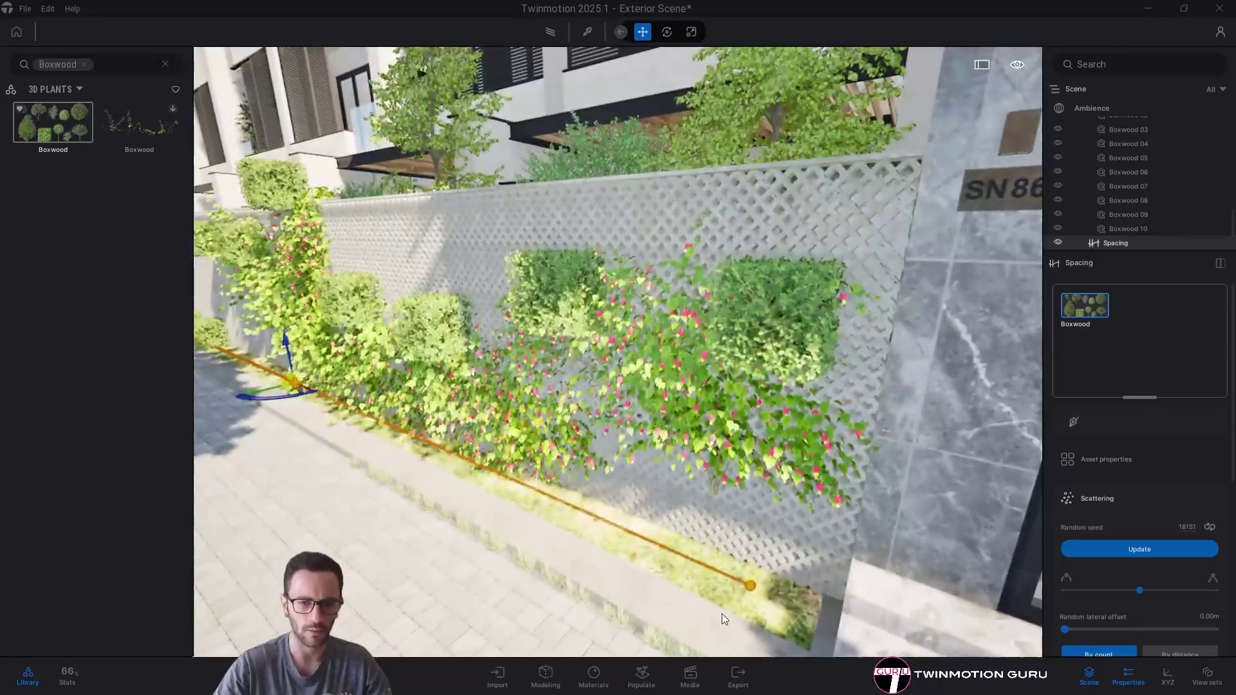
key("w")
right_click_drag(650, 519, 745, 459)
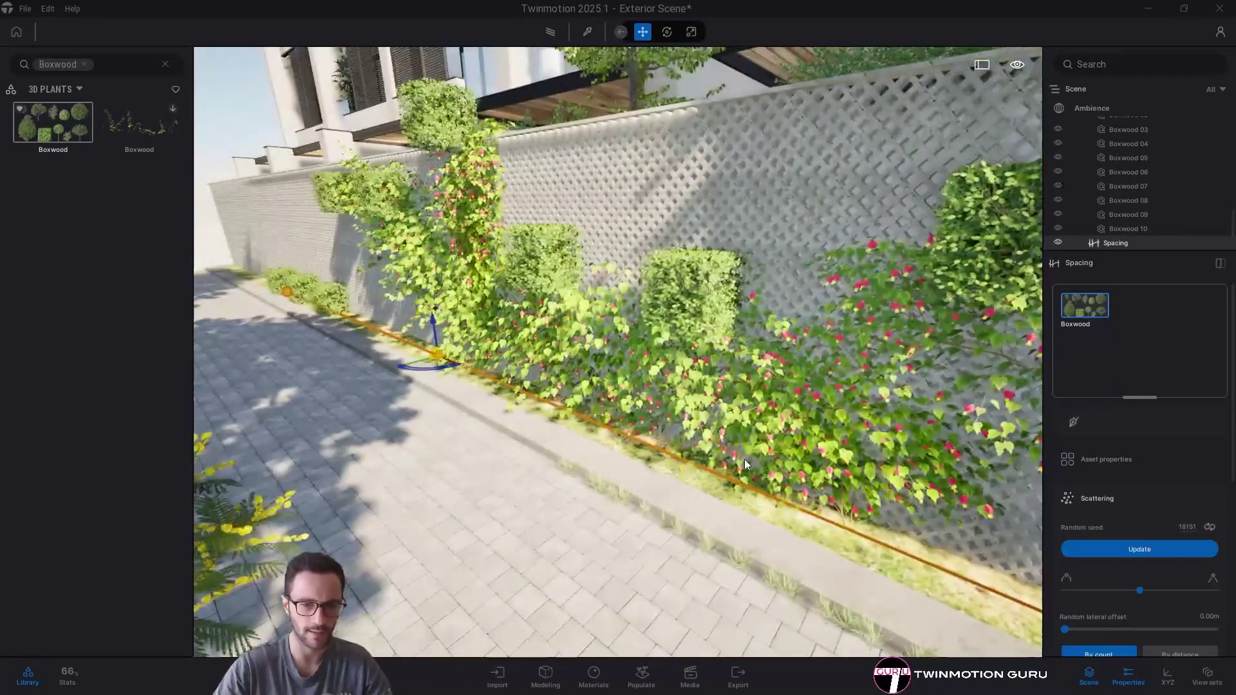
key("s")
key("d")
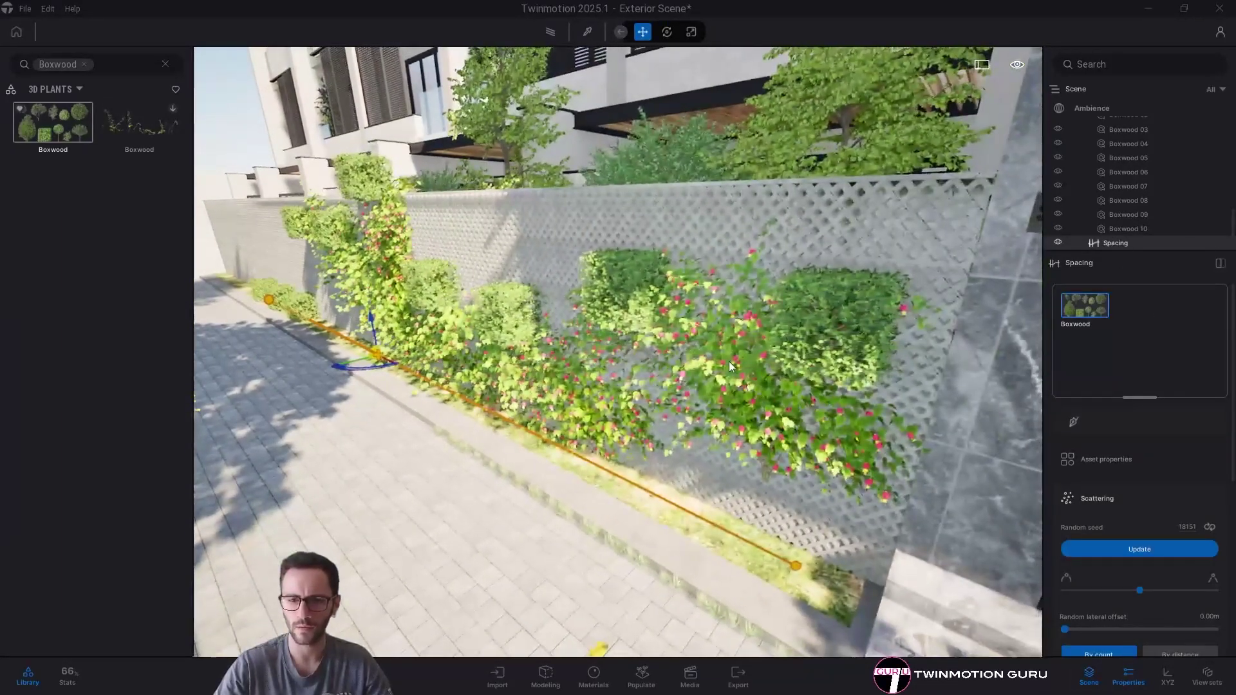
- Select the creeper nearest the entrance, show its properties separately from the scene graph, and hide the asset library
left_click(729, 362)
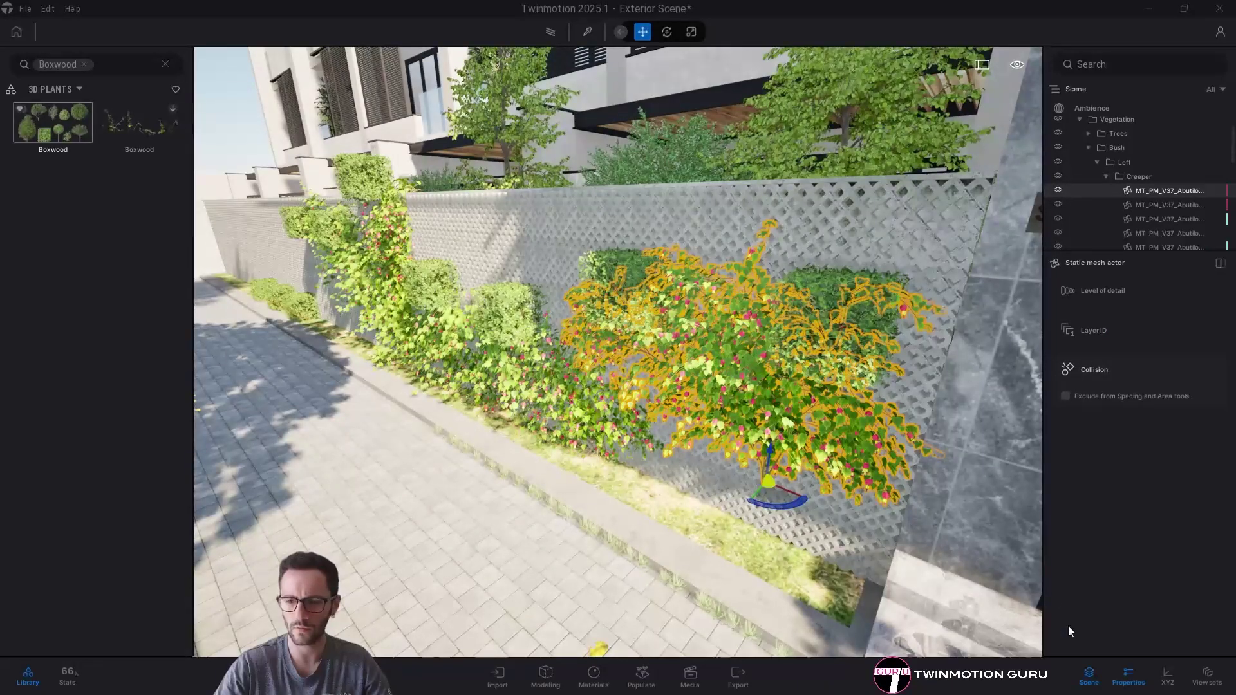
left_click(1221, 264)
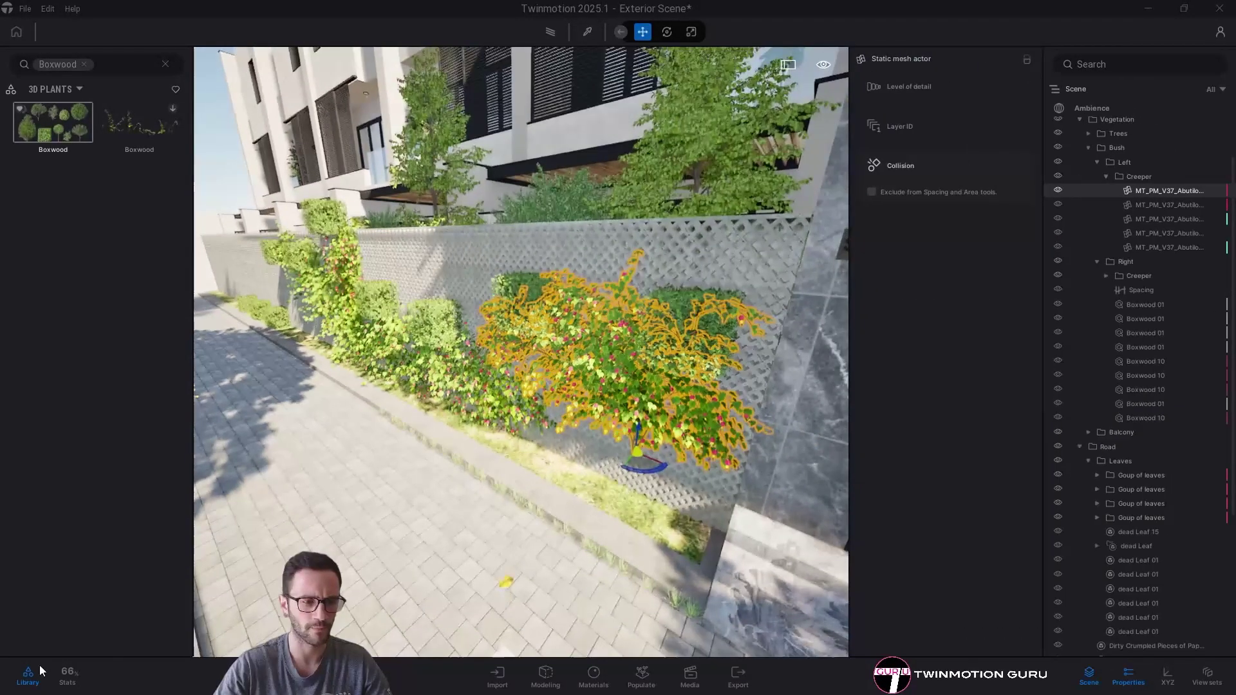
left_click(30, 672)
- Exclude all five creepers in the Left folder from the Spacing and Area tools' collision
key("s")
key("a")
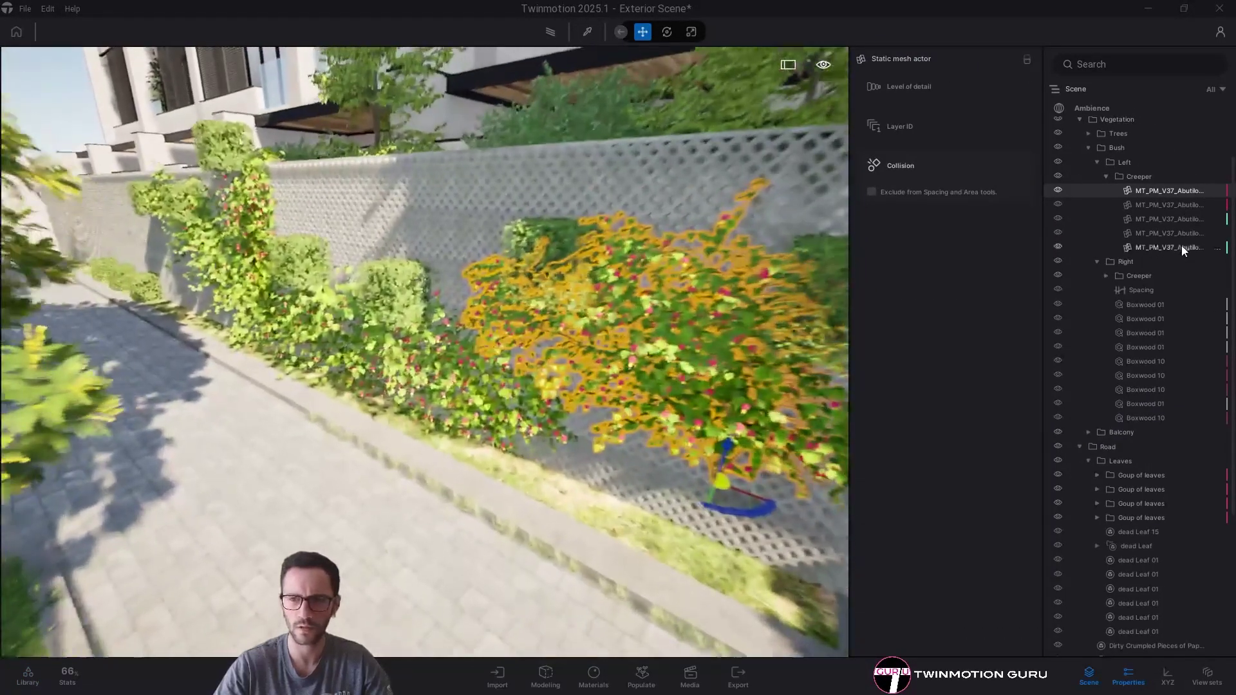
left_click(1181, 246, "shift")
right_click_drag(226, 381, 193, 335)
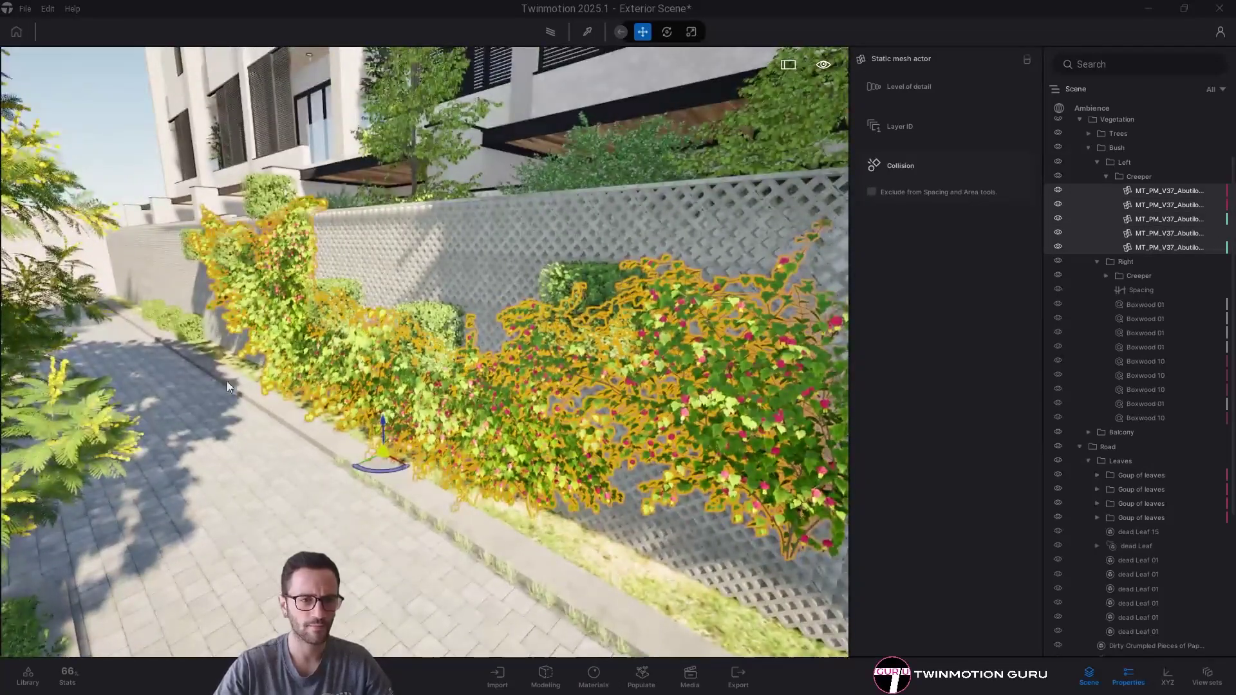
key("s")
key("d")
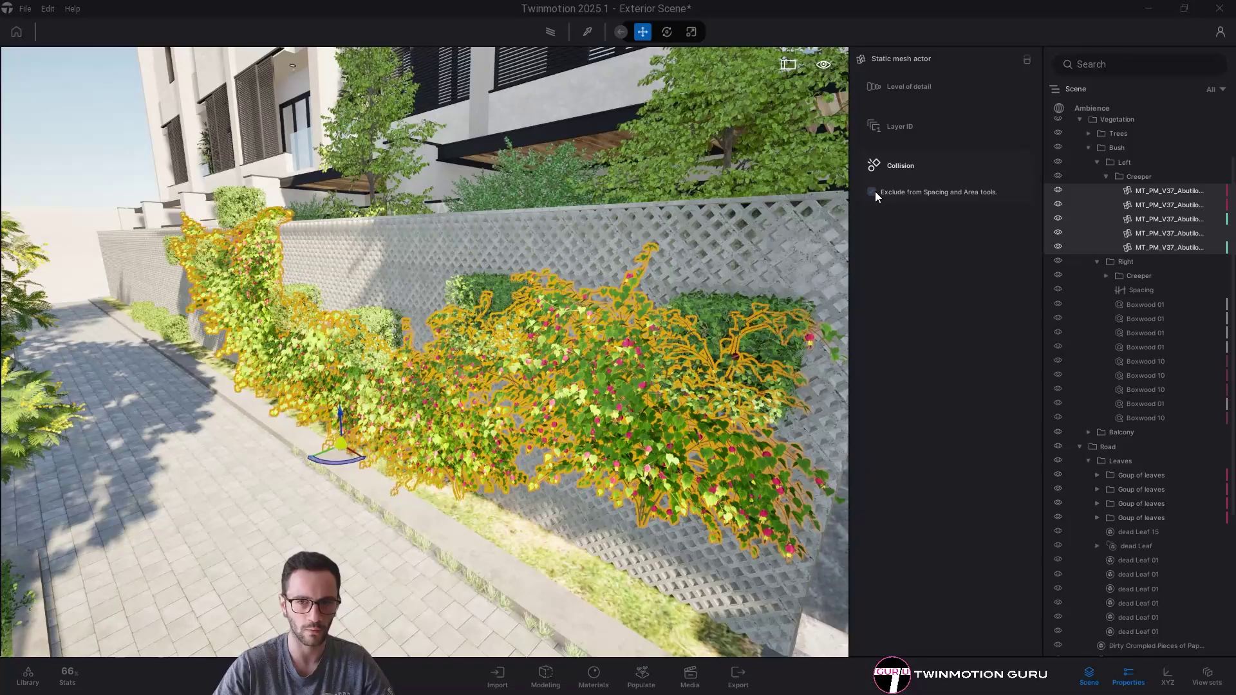
key("Escape")
- Nudge the end point of the boxwood spacing line beside the entrance steps to re-snap the plants onto the planter
right_click_drag(604, 405, 625, 239)
key("w")
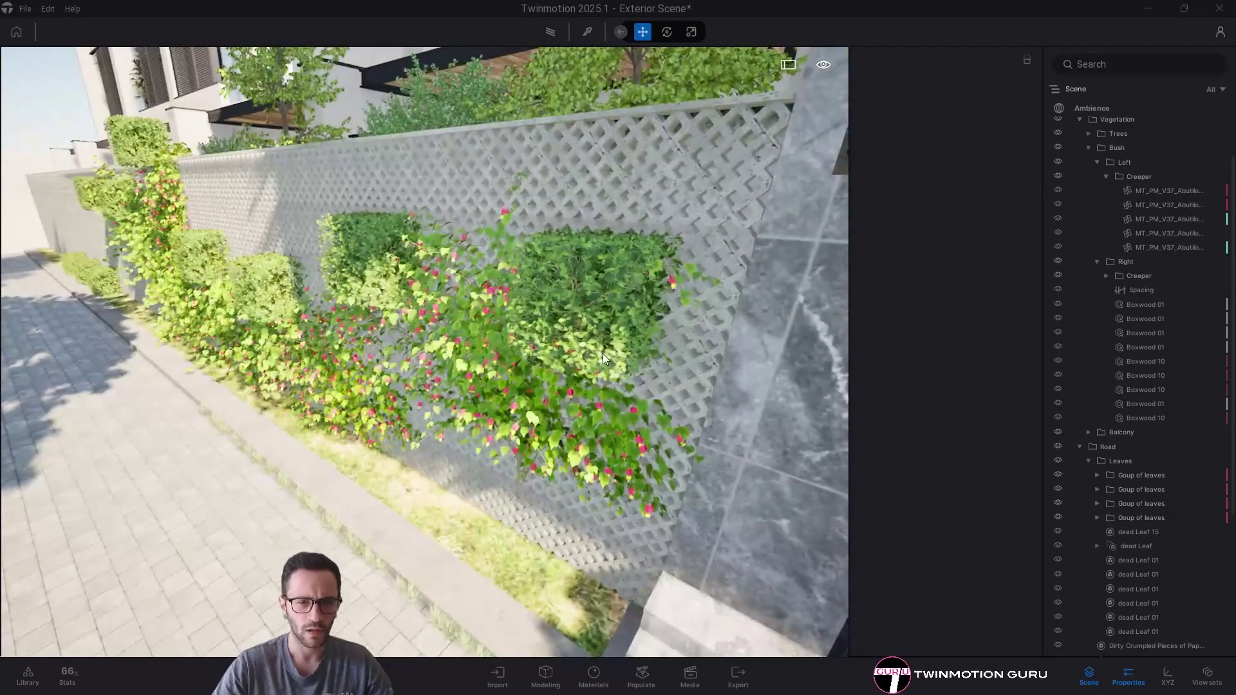
key("w")
key("a")
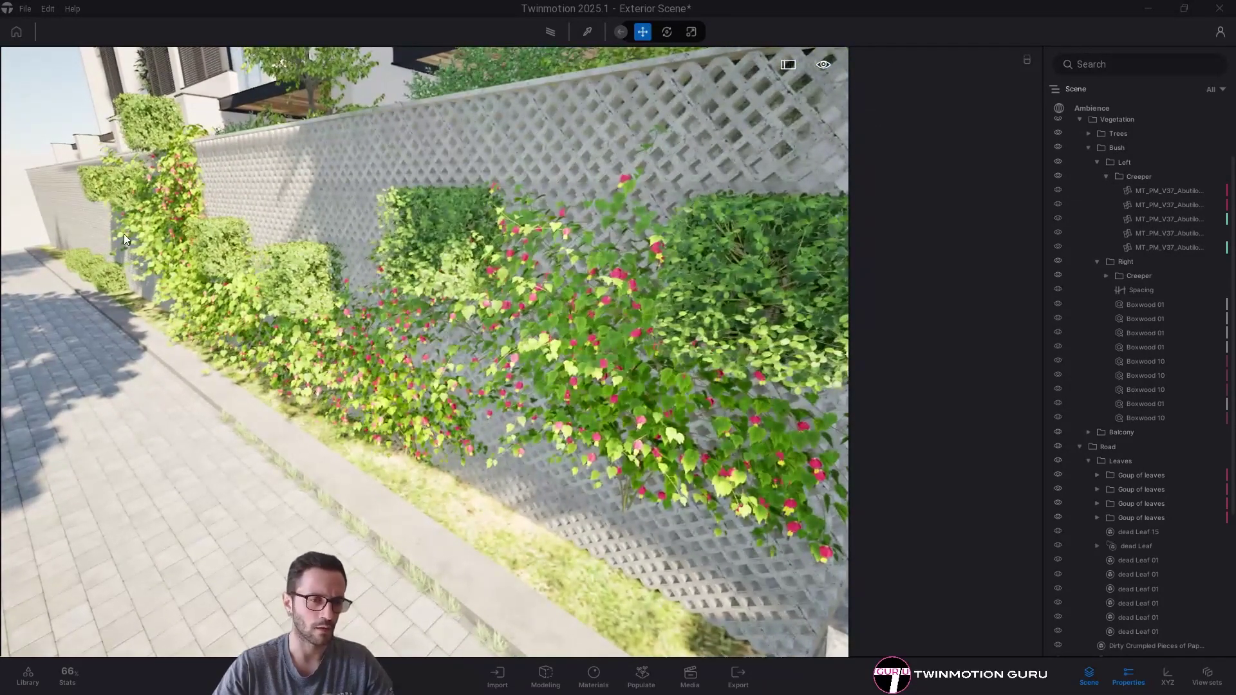
left_click(750, 271)
key("s")
right_click_drag(751, 272, 811, 236)
key("w")
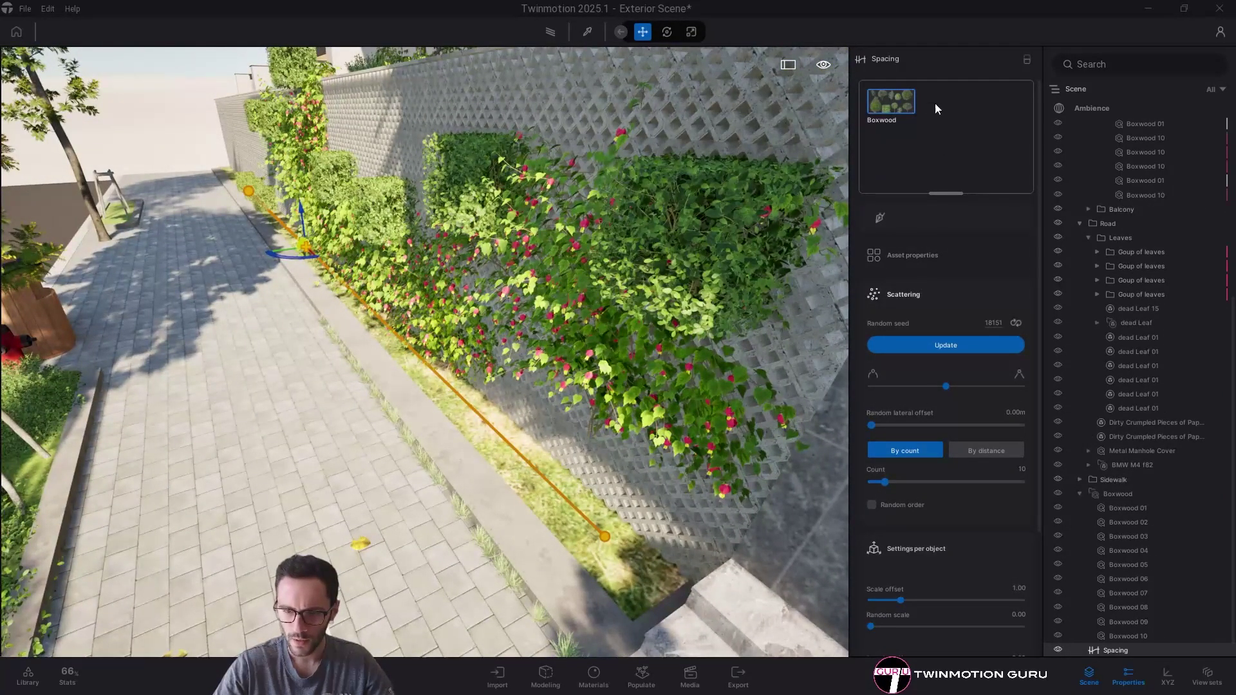
right_click_drag(483, 383, 527, 438)
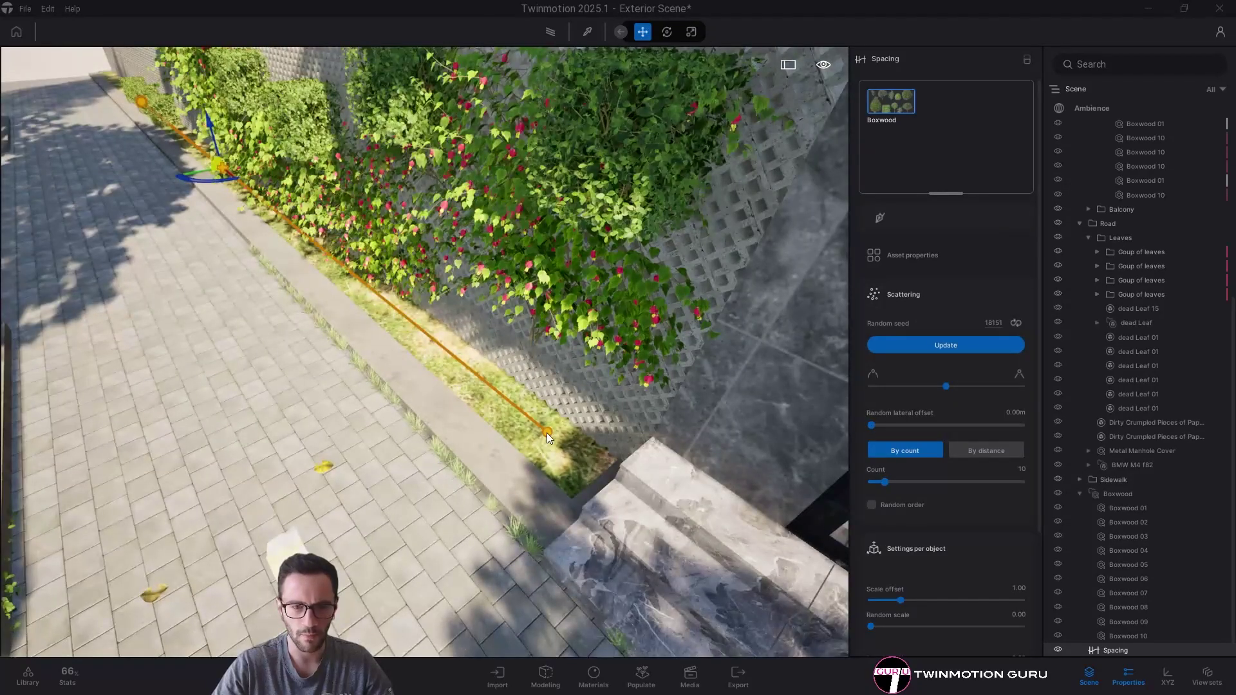
left_click(548, 434)
left_click_drag(553, 455, 556, 457)
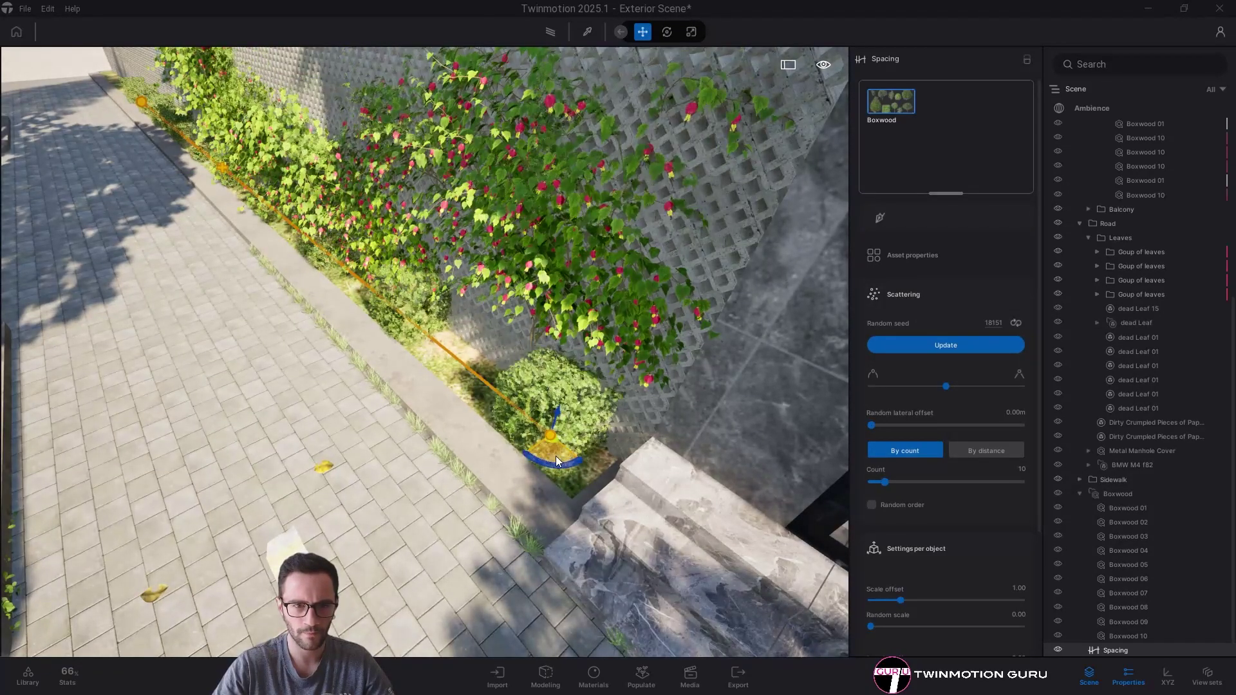
right_click_drag(556, 443, 534, 301)
key("Escape")
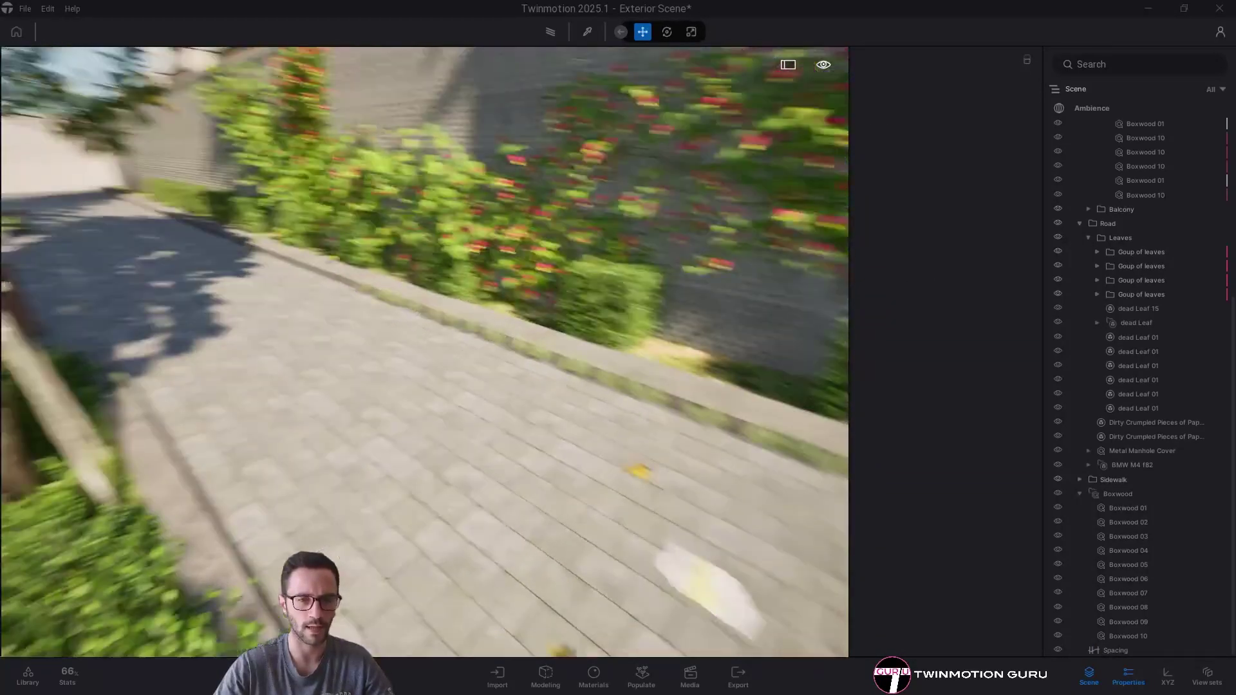
- Raise the boxwood count of the left planter's spacing to 31 for a continuous hedge
right_click_drag(714, 358, 774, 379)
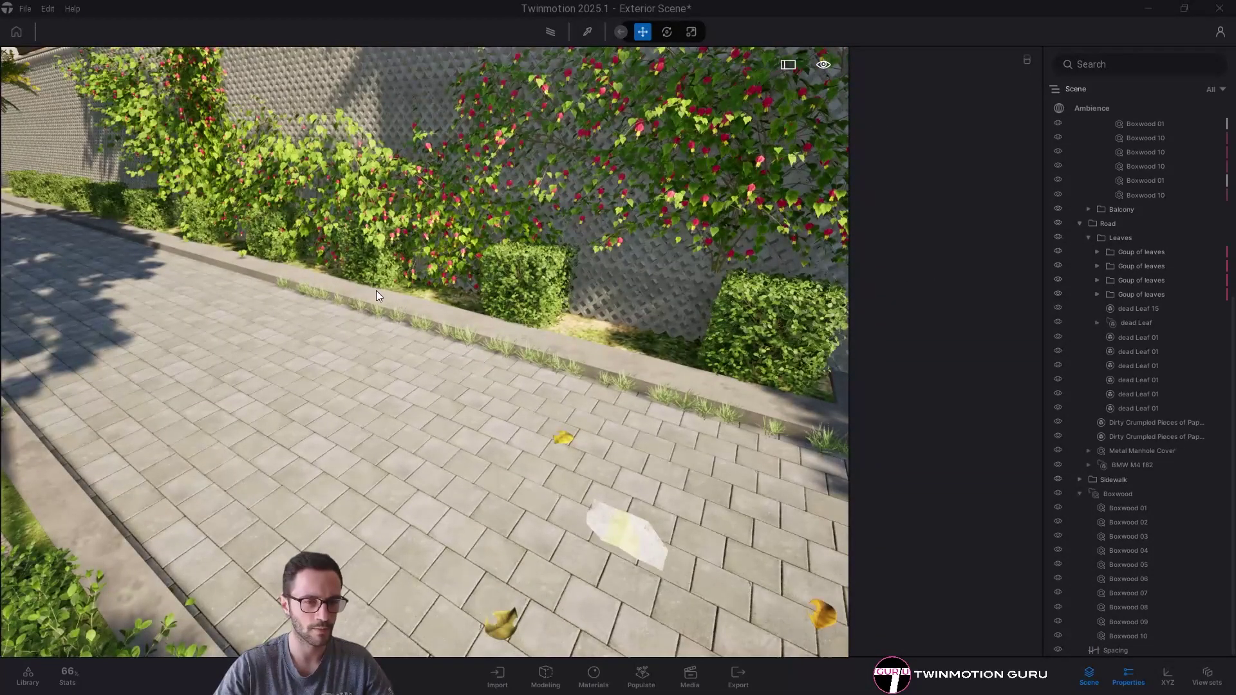
key("s")
right_click_drag(374, 290, 106, 153)
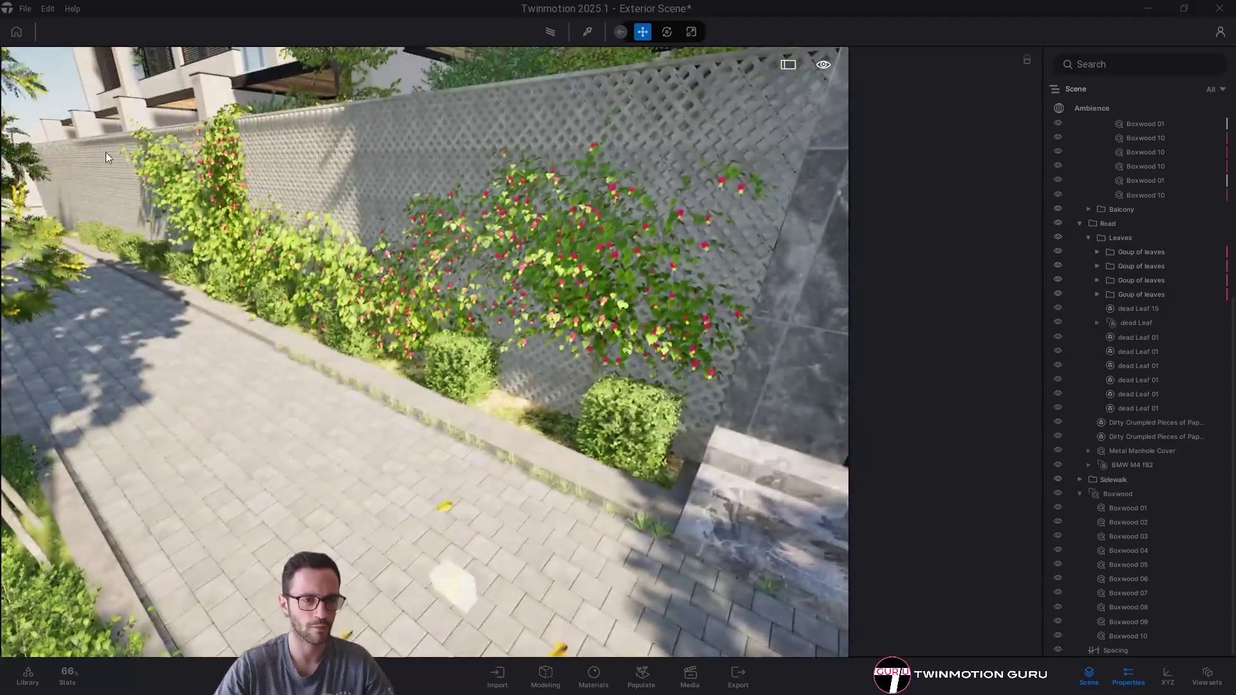
right_click_drag(481, 241, 547, 233)
left_click(586, 466)
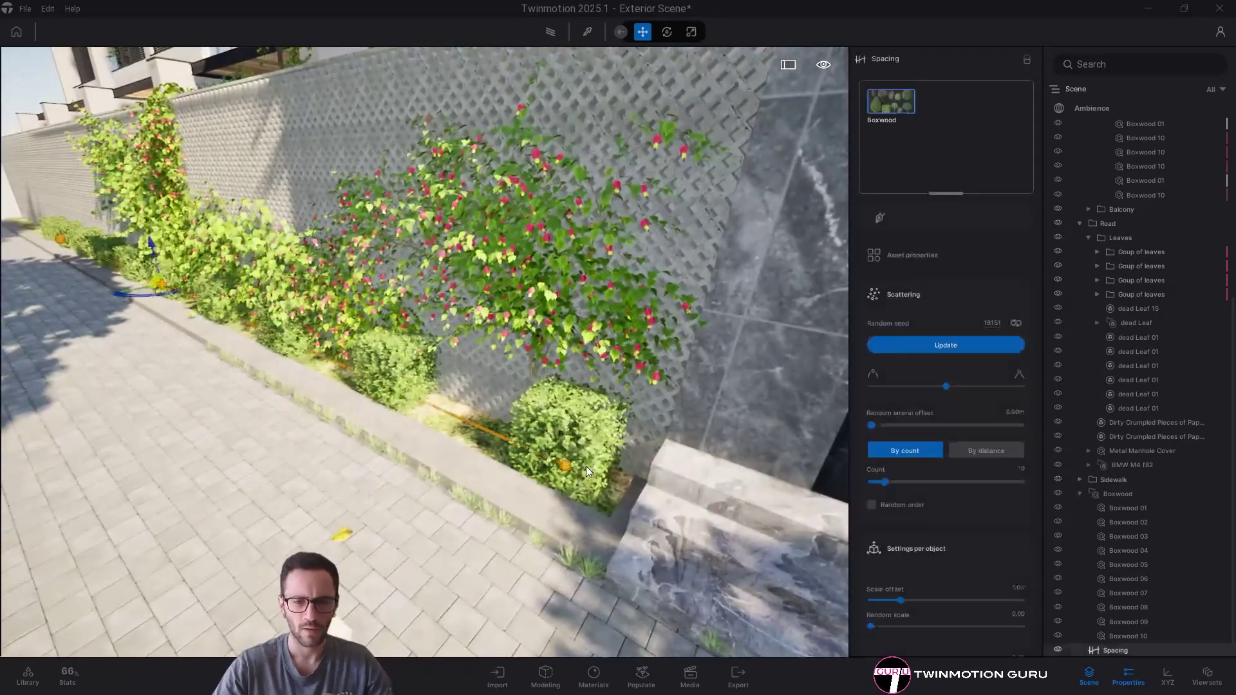
right_click_drag(540, 467, 606, 459)
key("w")
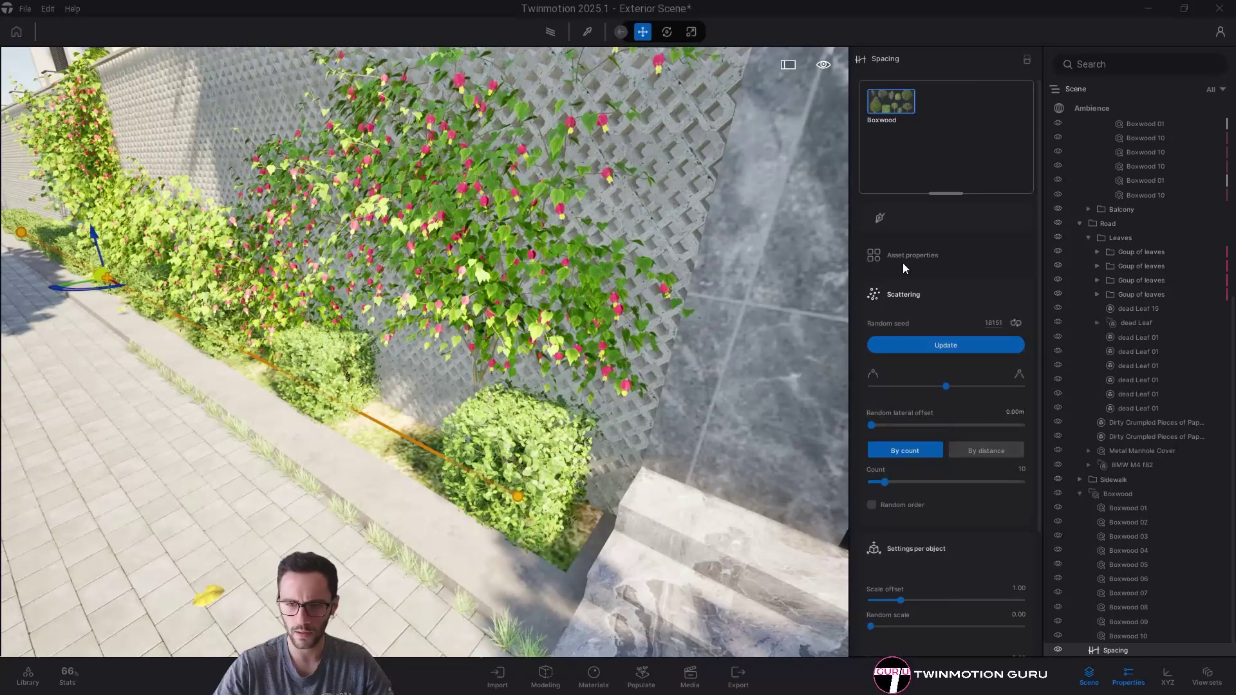
scroll(924, 529, "down", 1)
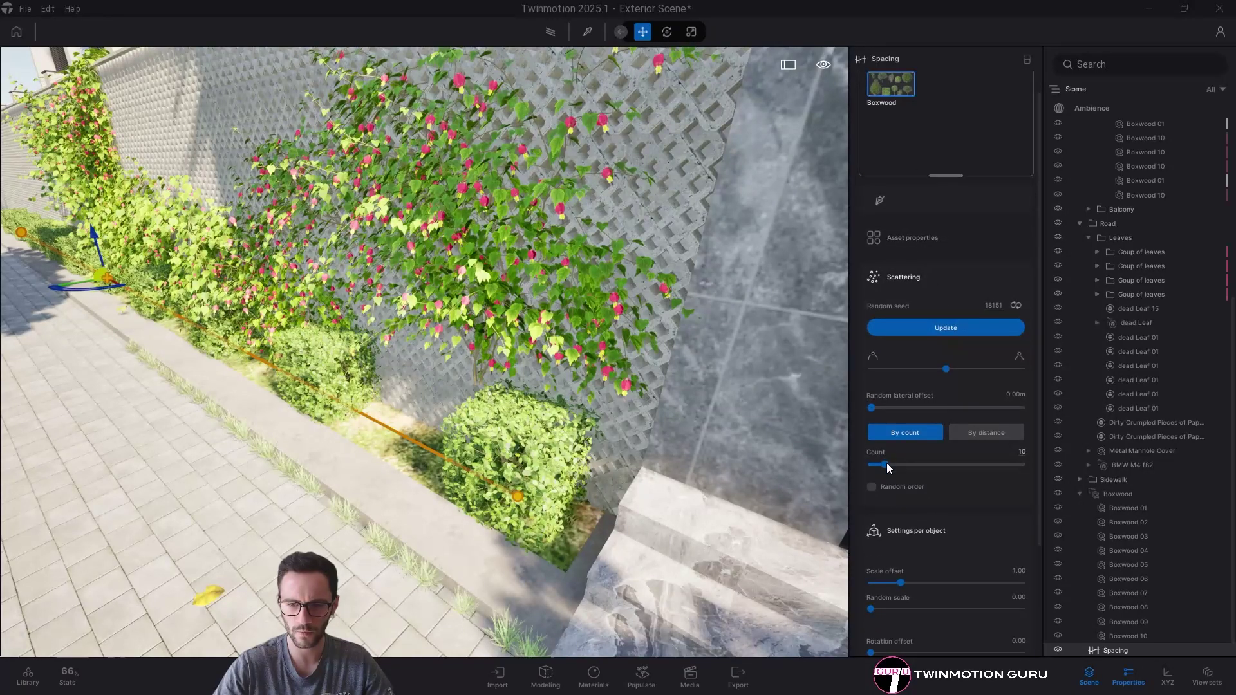
left_click_drag(885, 465, 907, 463)
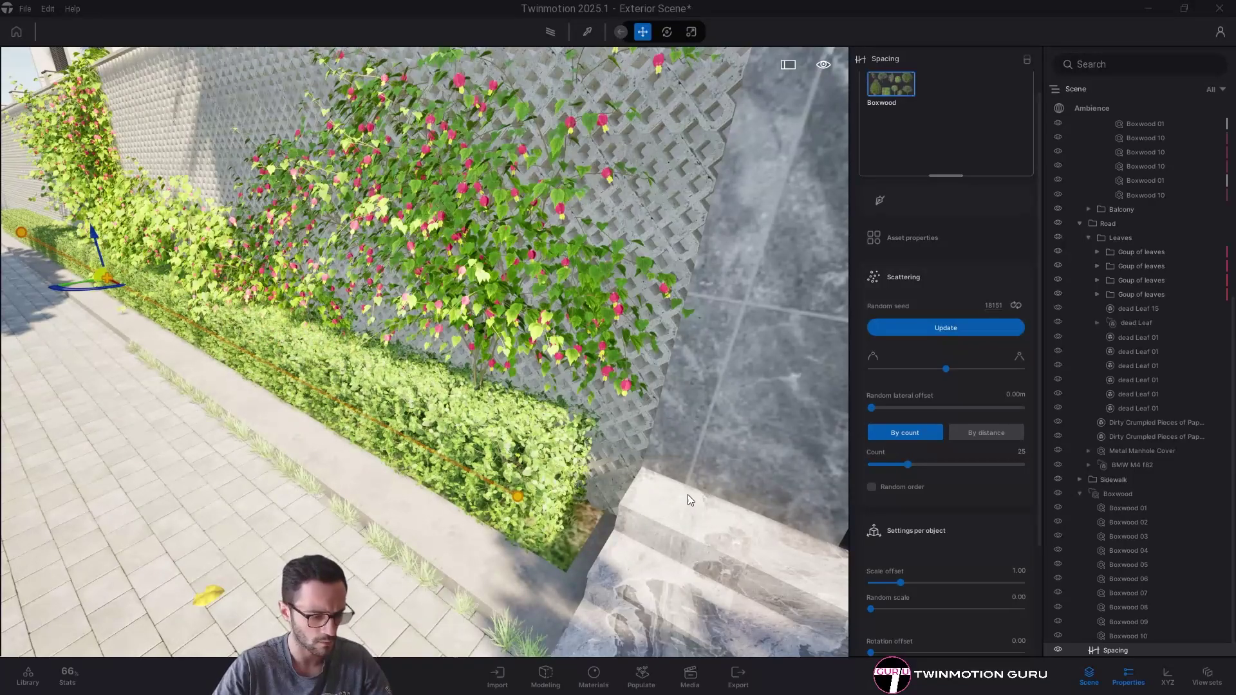
key("a")
right_click_drag(688, 494, 804, 464)
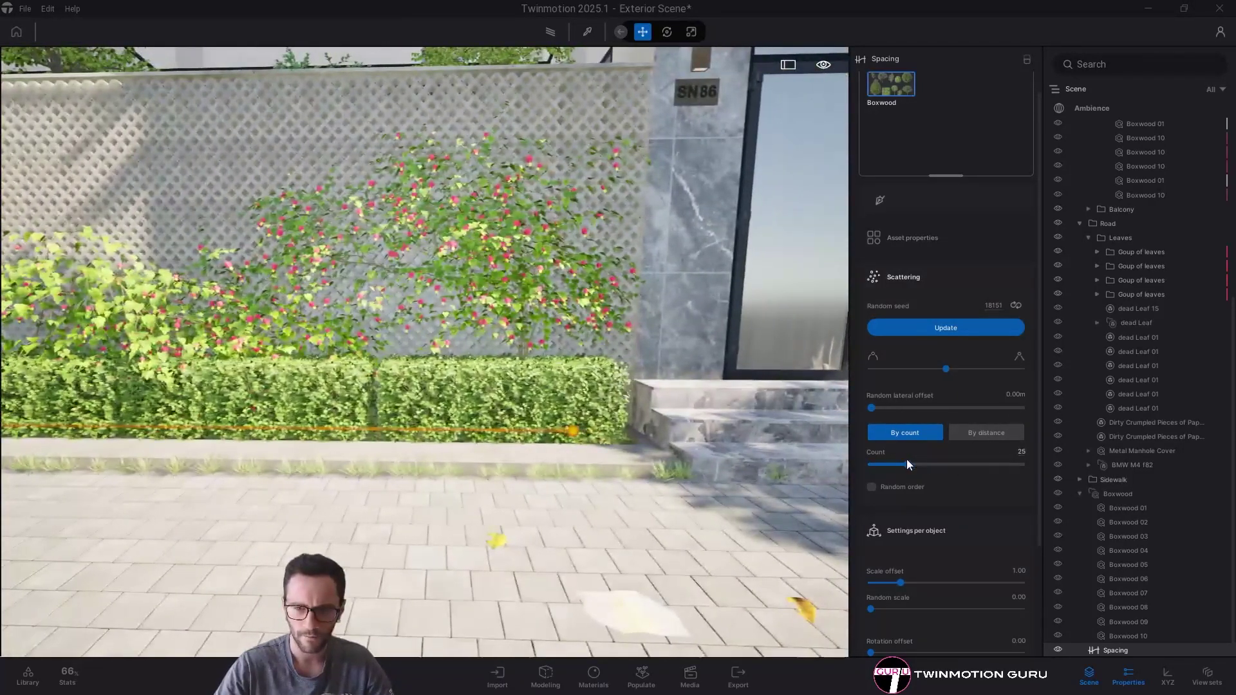
left_click_drag(908, 464, 914, 462)
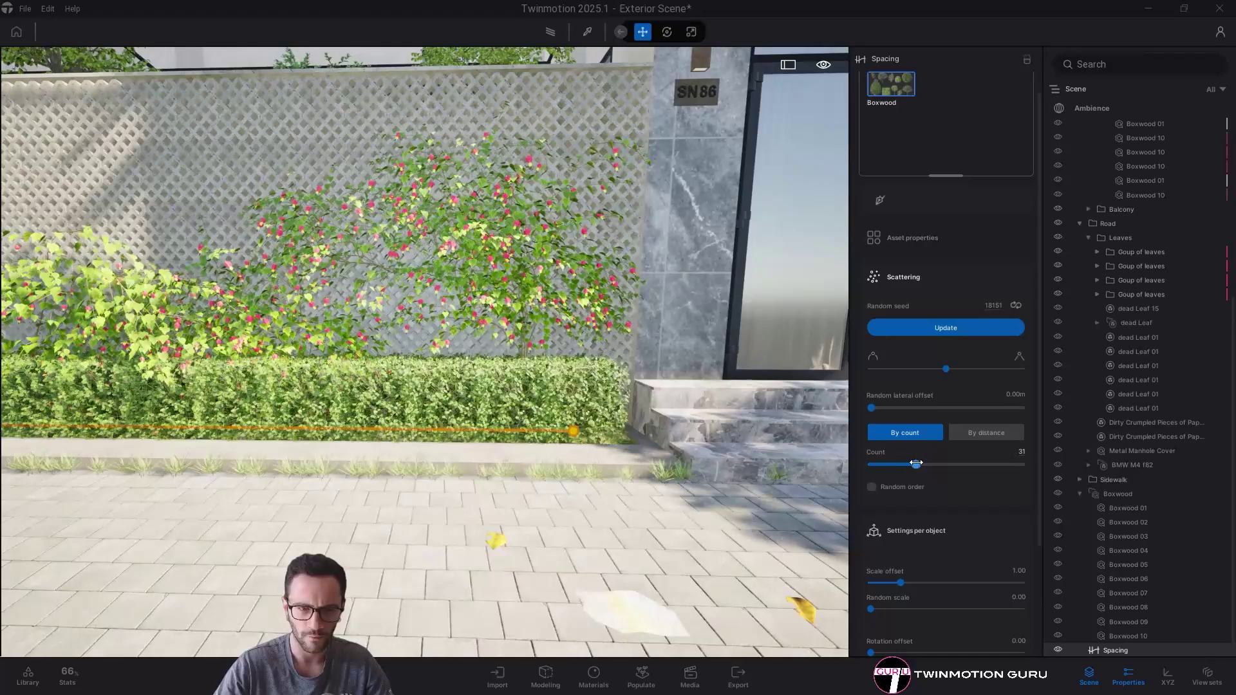
key("Escape")
- Set the scale offset of the spaced boxwoods in the left planter to 1.21
key("d")
right_click_drag(773, 450, 838, 444)
right_click_drag(580, 414, 484, 411)
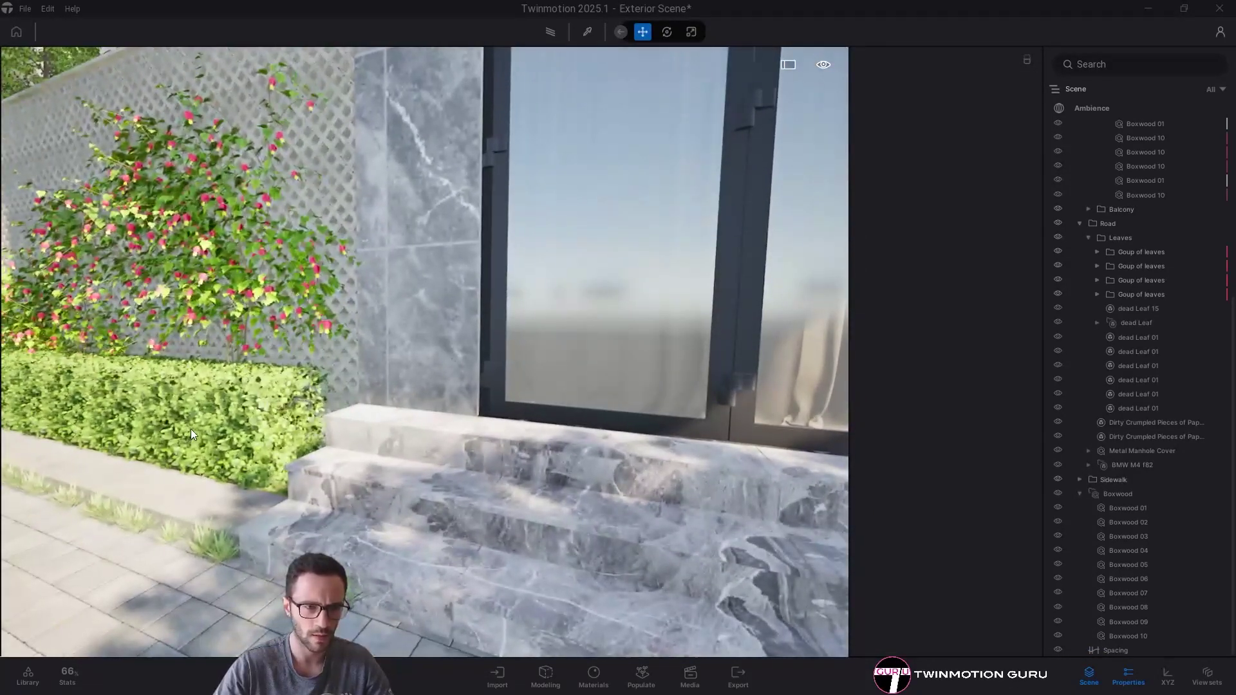
left_click(190, 429)
right_click_drag(579, 309, 463, 309)
scroll(908, 109, "up", 1)
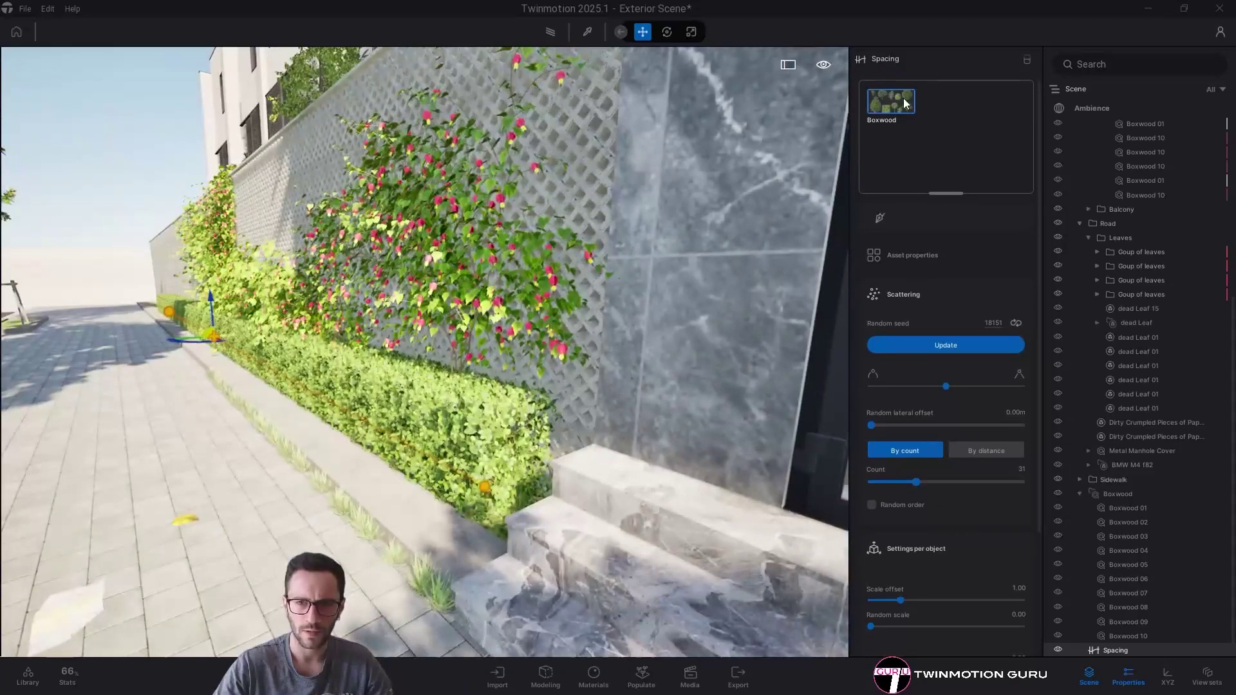
scroll(976, 396, "down", 1)
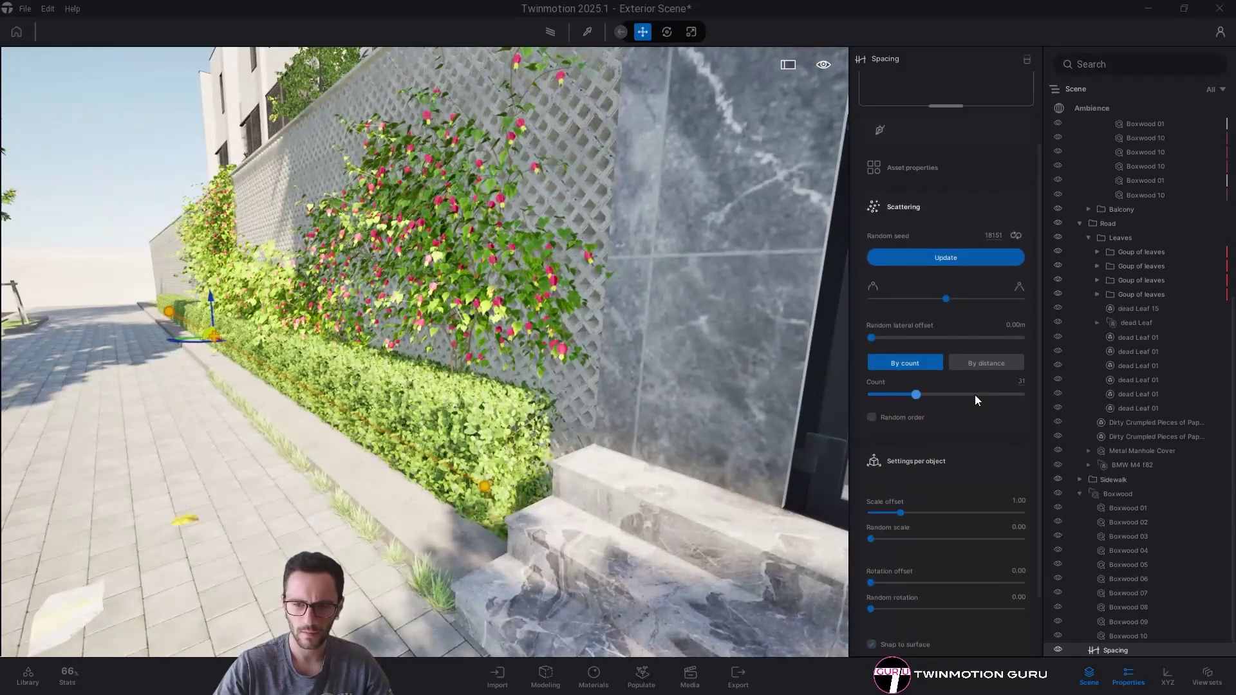
left_click(911, 208)
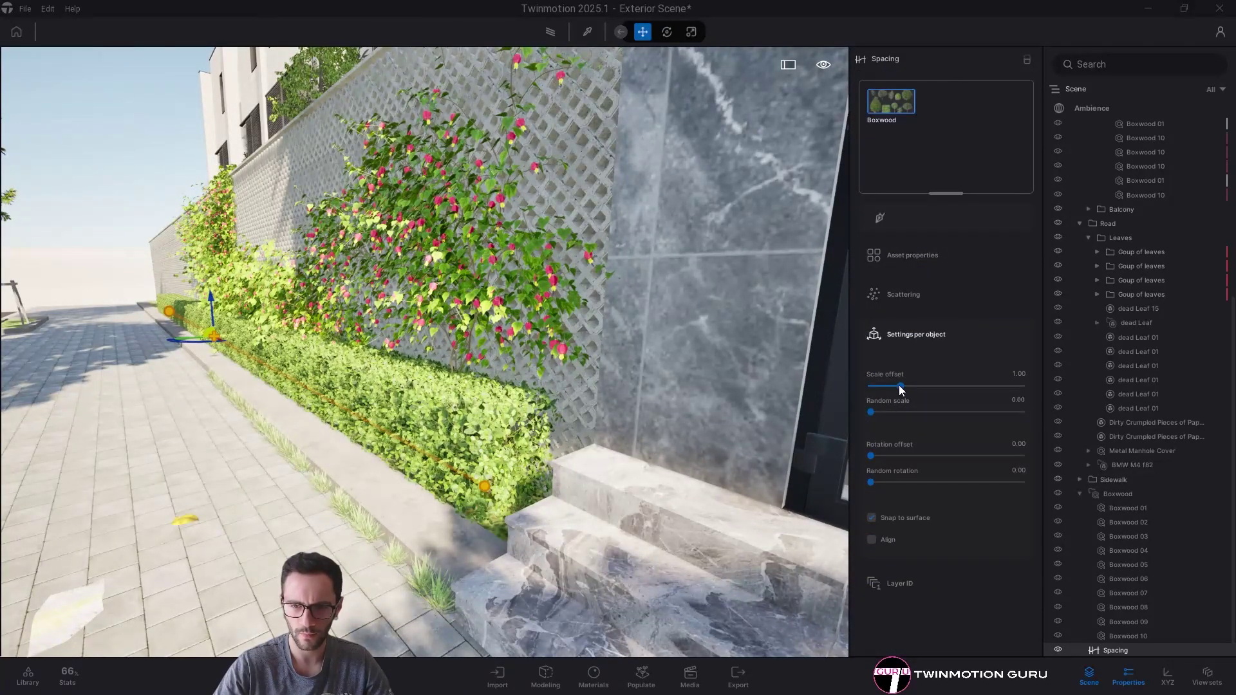
left_click_drag(914, 388, 914, 387)
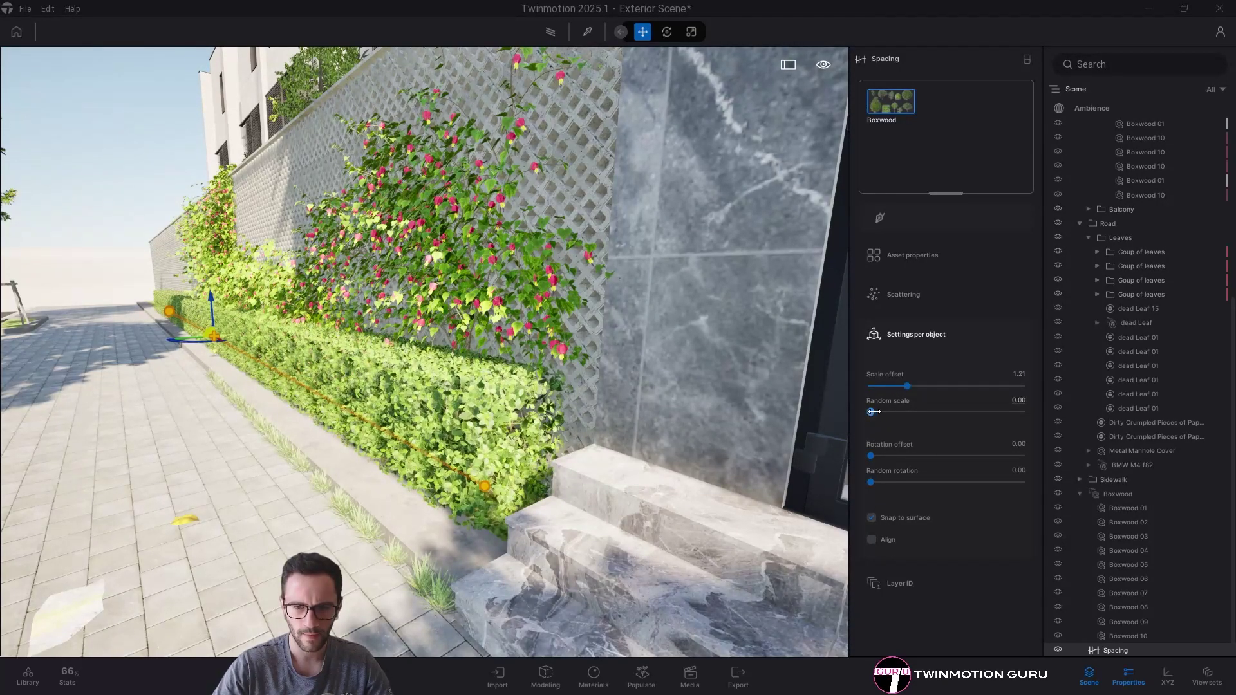
- Set the random scale of the left hedge's boxwoods to 0.10, trying 0.40 and undoing that trial
left_click_drag(877, 411, 880, 412)
middle_click_drag(412, 367, 653, 375, "shift")
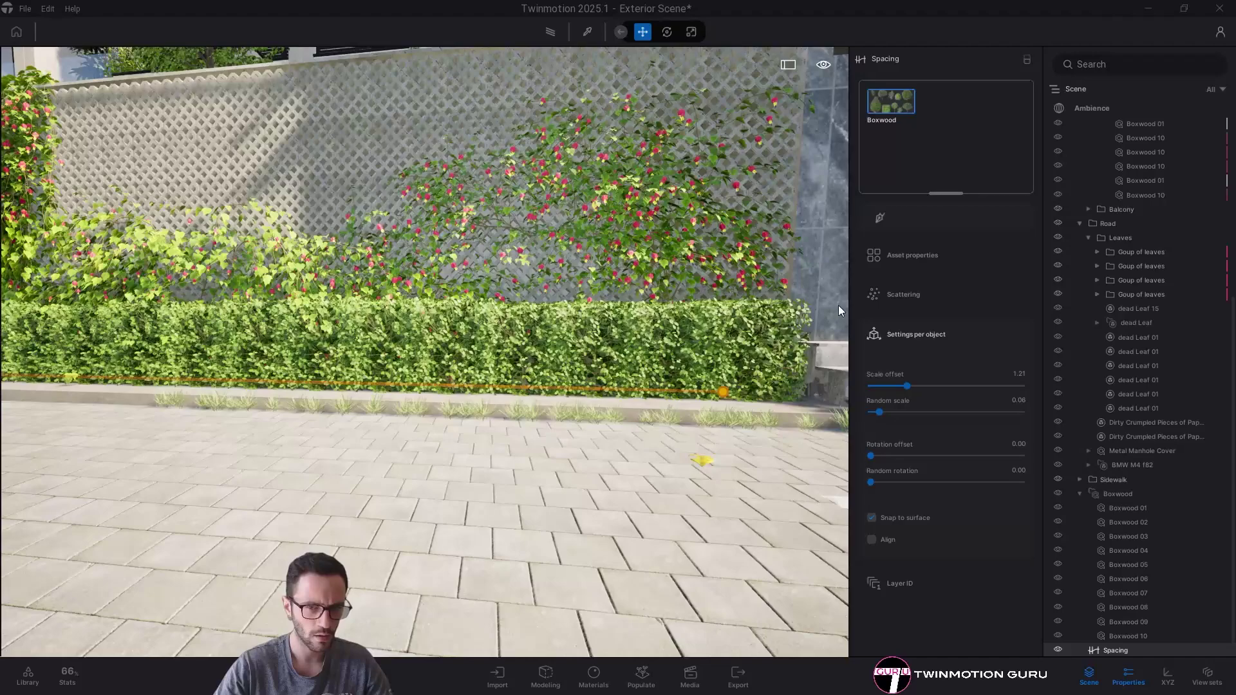
left_click_drag(884, 413, 885, 410)
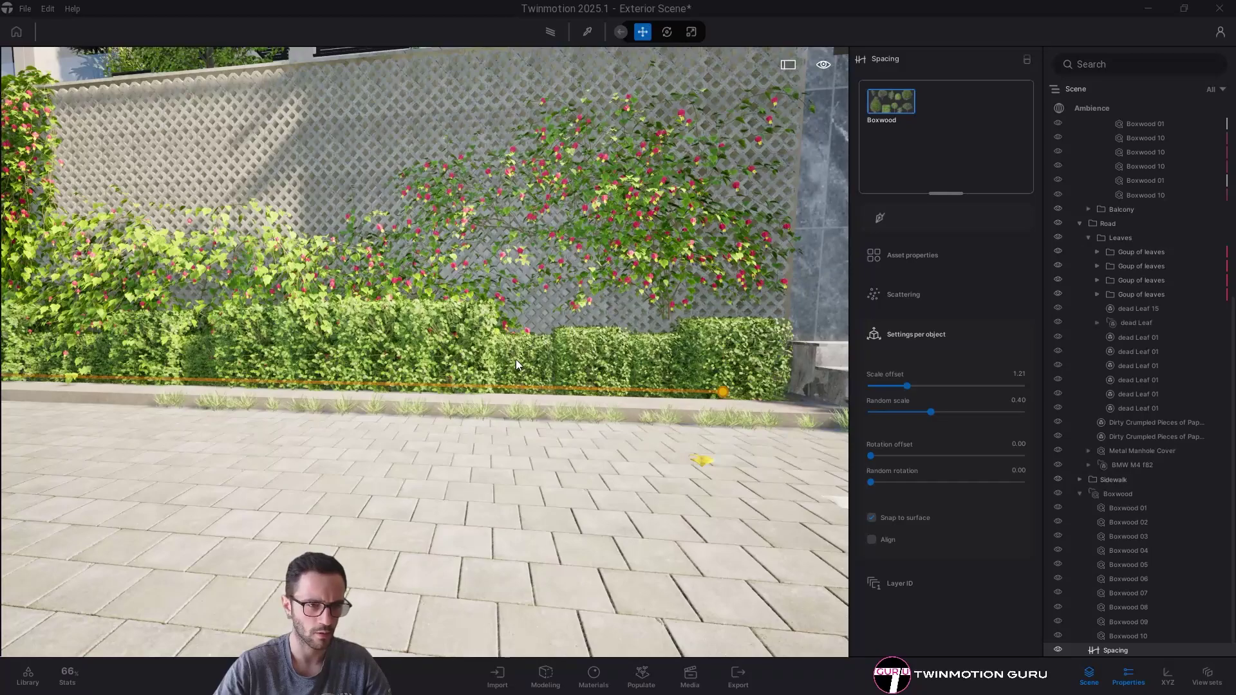
key("ctrl+z")
- Examine the hedge left of the entrance from the pavement and from close up
right_click_drag(747, 336, 640, 345)
key("s")
right_click_drag(547, 361, 592, 354)
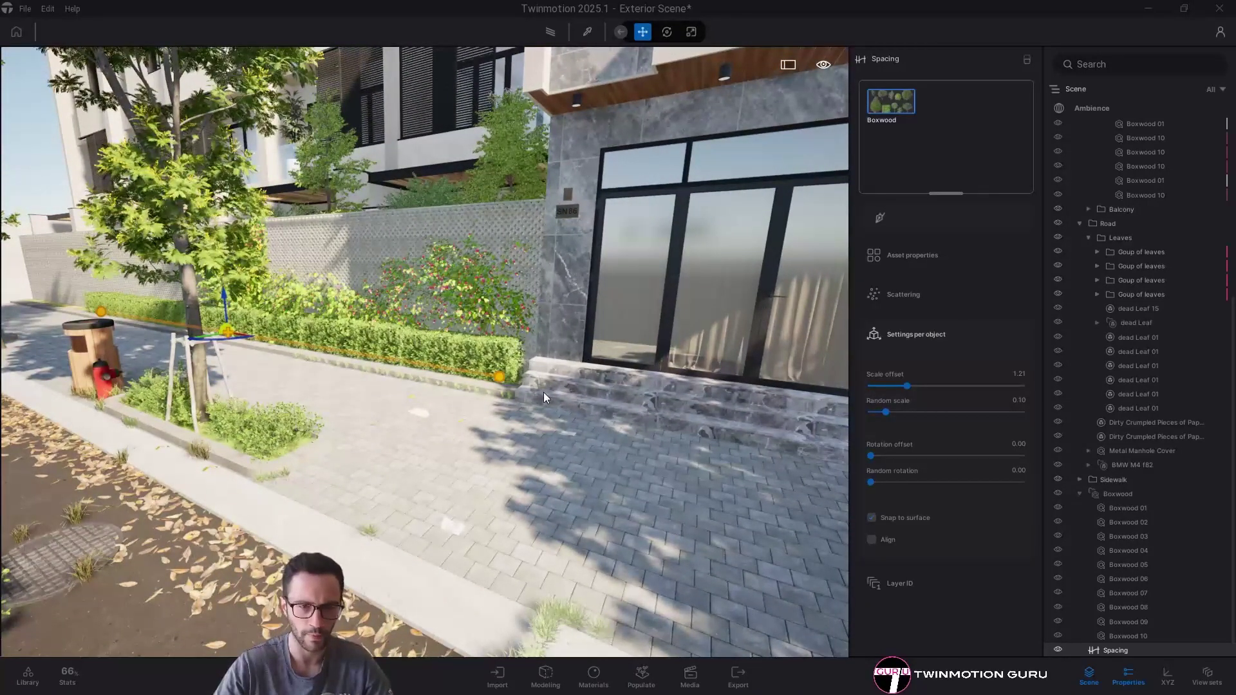
key("s")
right_click_drag(587, 421, 512, 406)
key("w")
key("w")
key("Escape")
key("s")
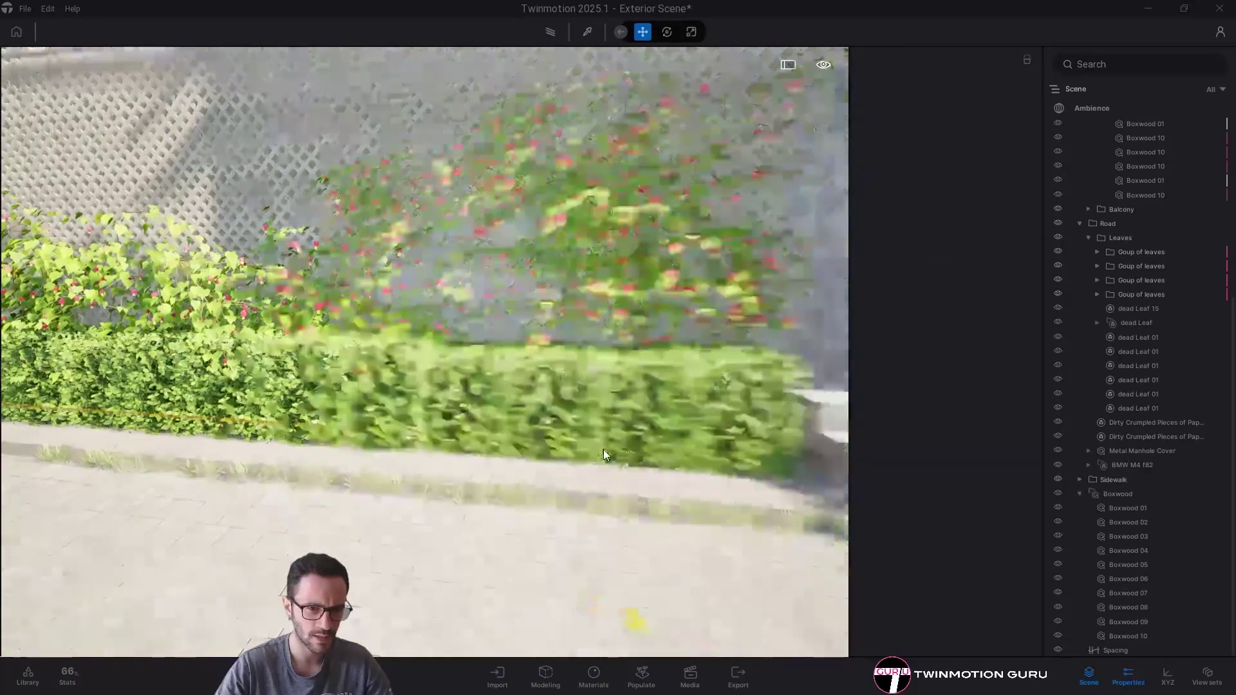
right_click_drag(603, 449, 592, 504)
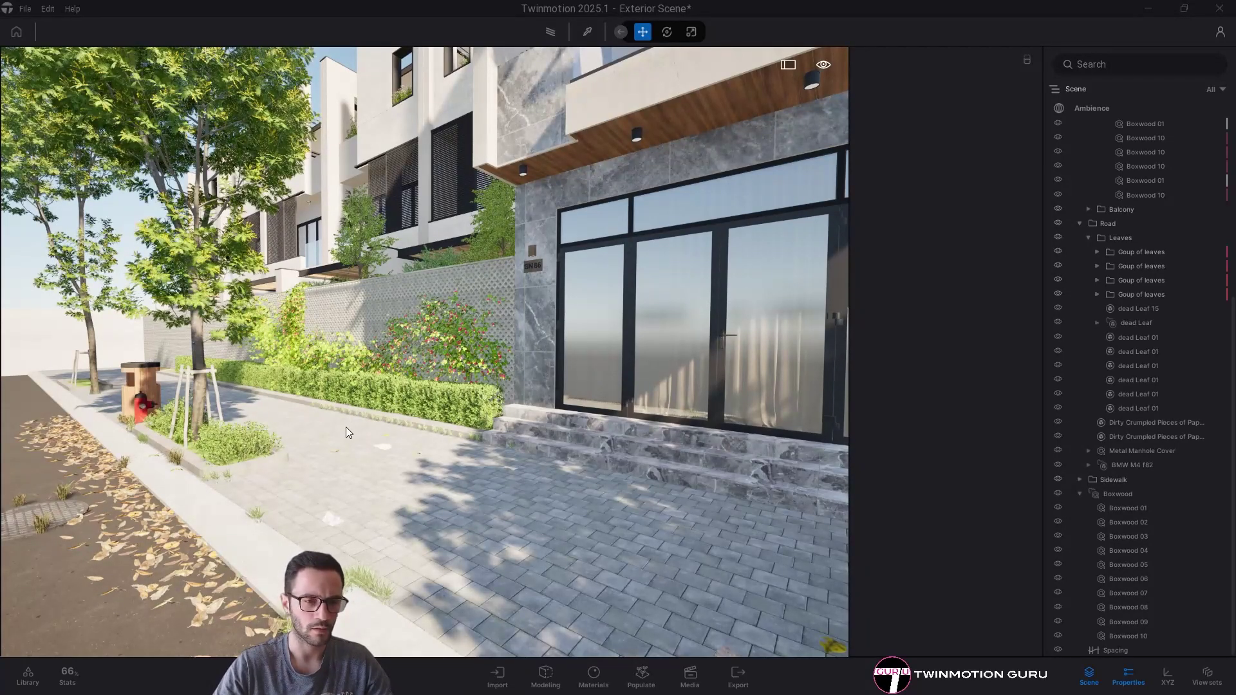
- Select the Boxwood 07 sample on the road and collapse the Vegetation and Road folders in the scene graph
right_click_drag(413, 418, 280, 475)
key("s")
key("a")
right_click_drag(455, 418, 464, 450)
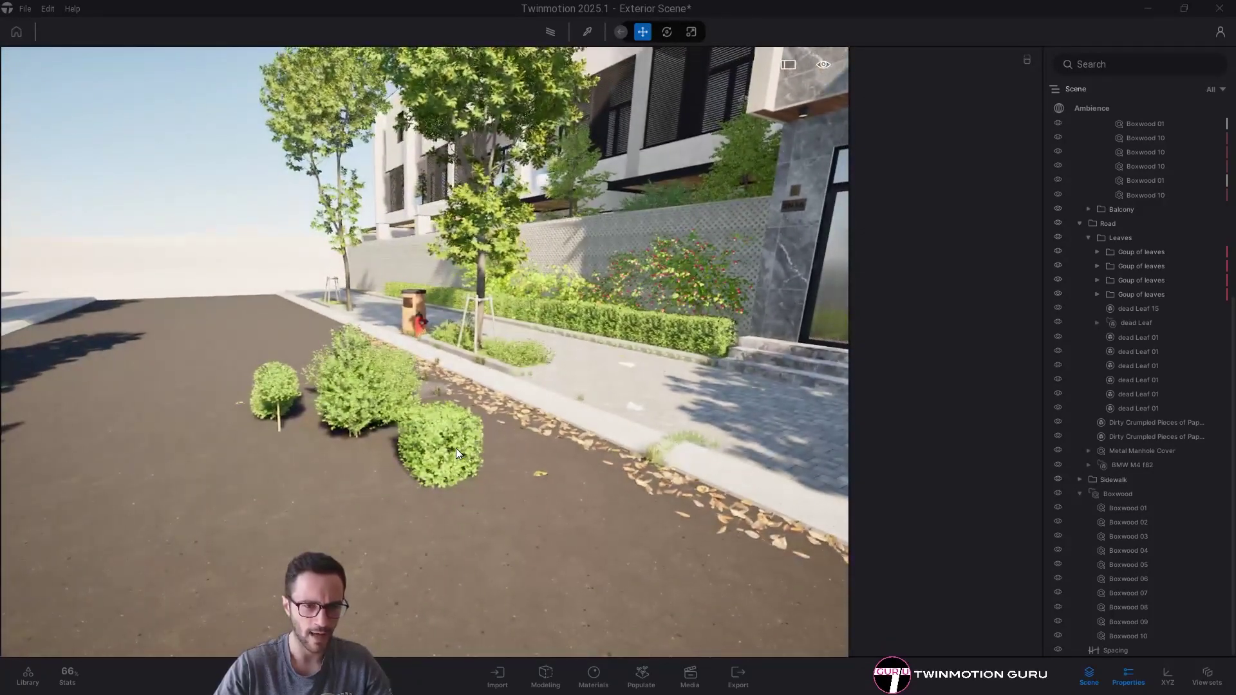
left_click(456, 447)
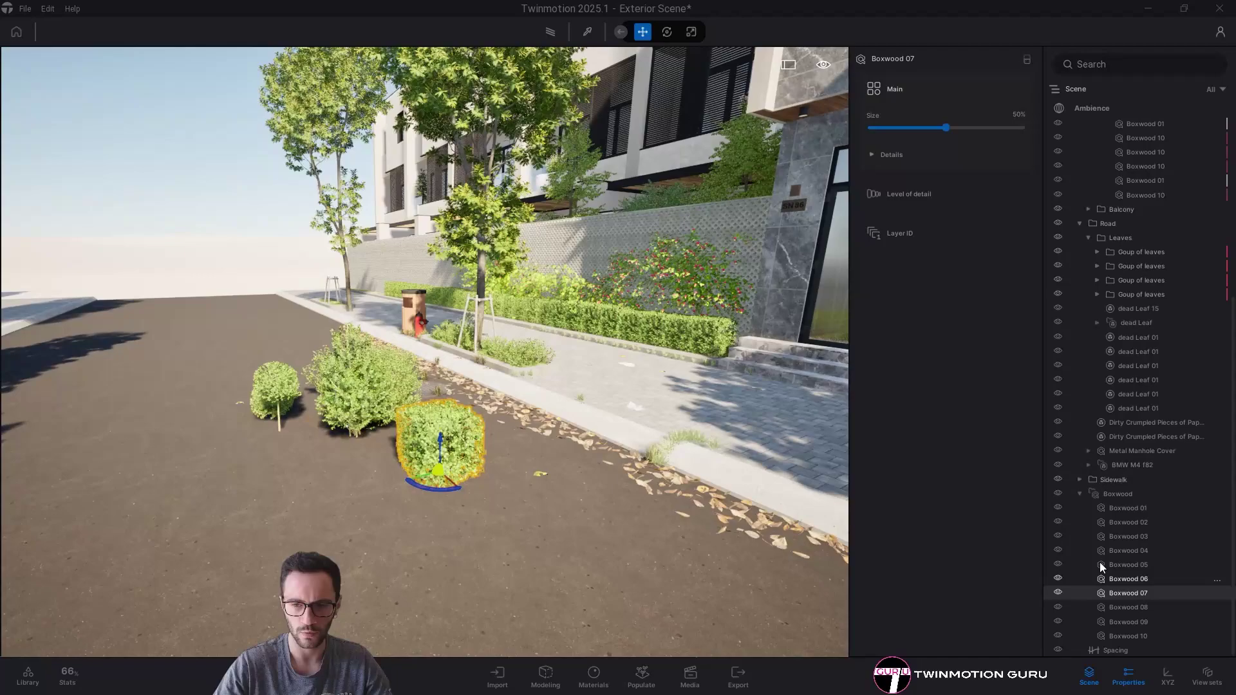
left_click_drag(1232, 450, 1129, 147)
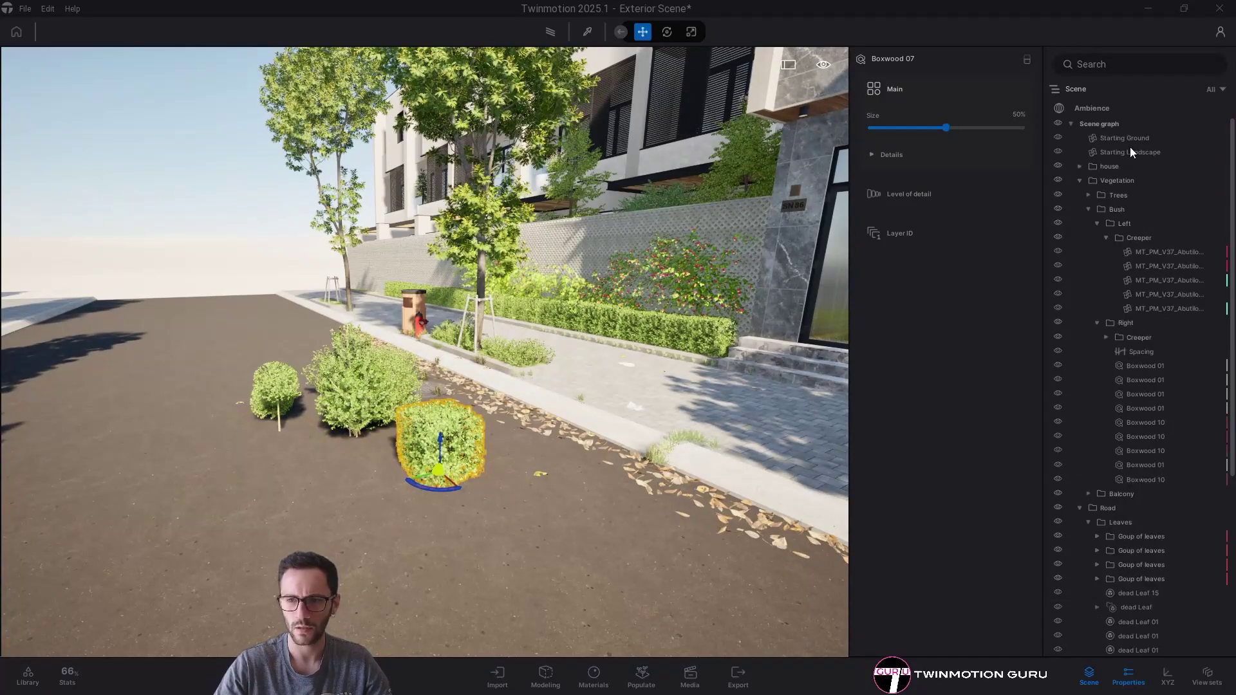
left_click(1081, 181)
left_click(1081, 196)
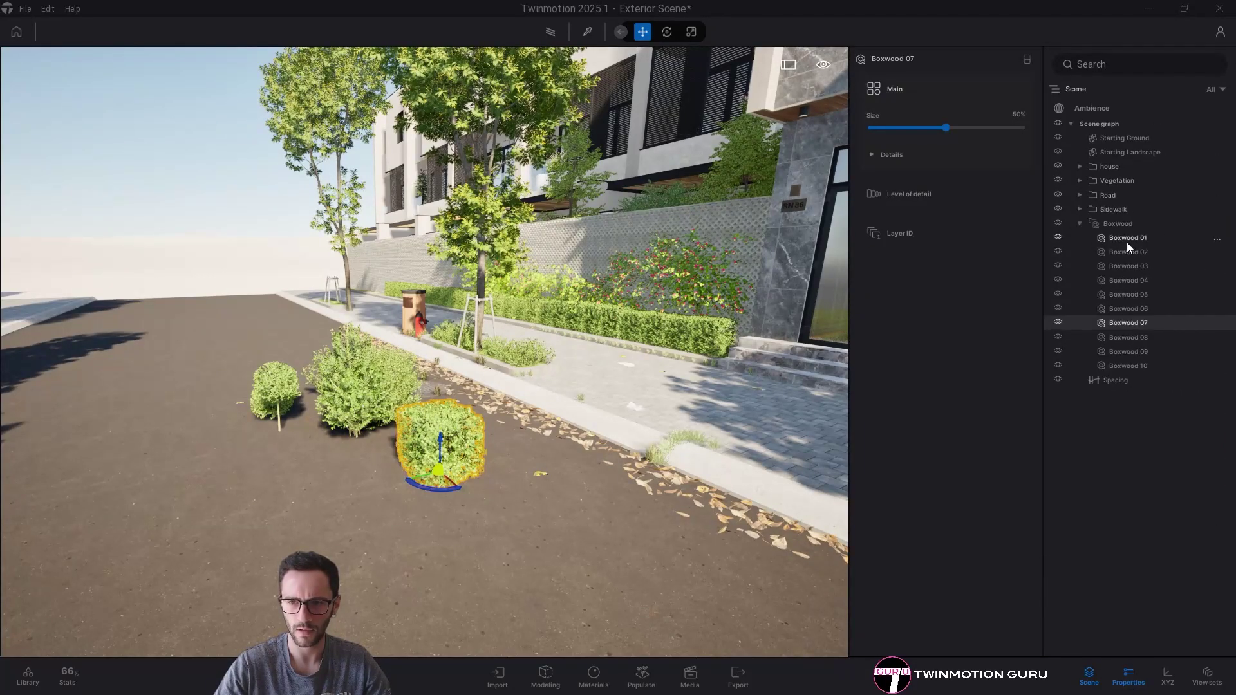
- Move Boxwood 01 through Boxwood 10 out of the Boxwood container to the scene graph's top level
left_click(1131, 238)
left_click(1137, 364, "shift")
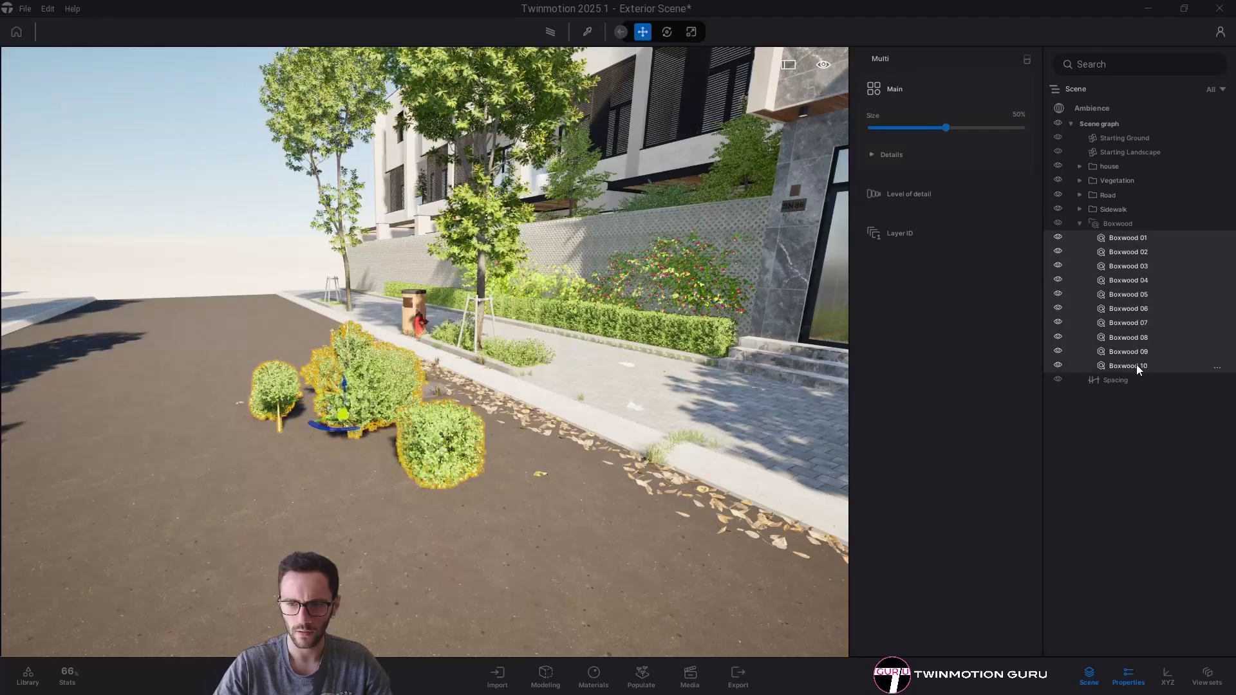
left_click_drag(1134, 339, 1112, 482)
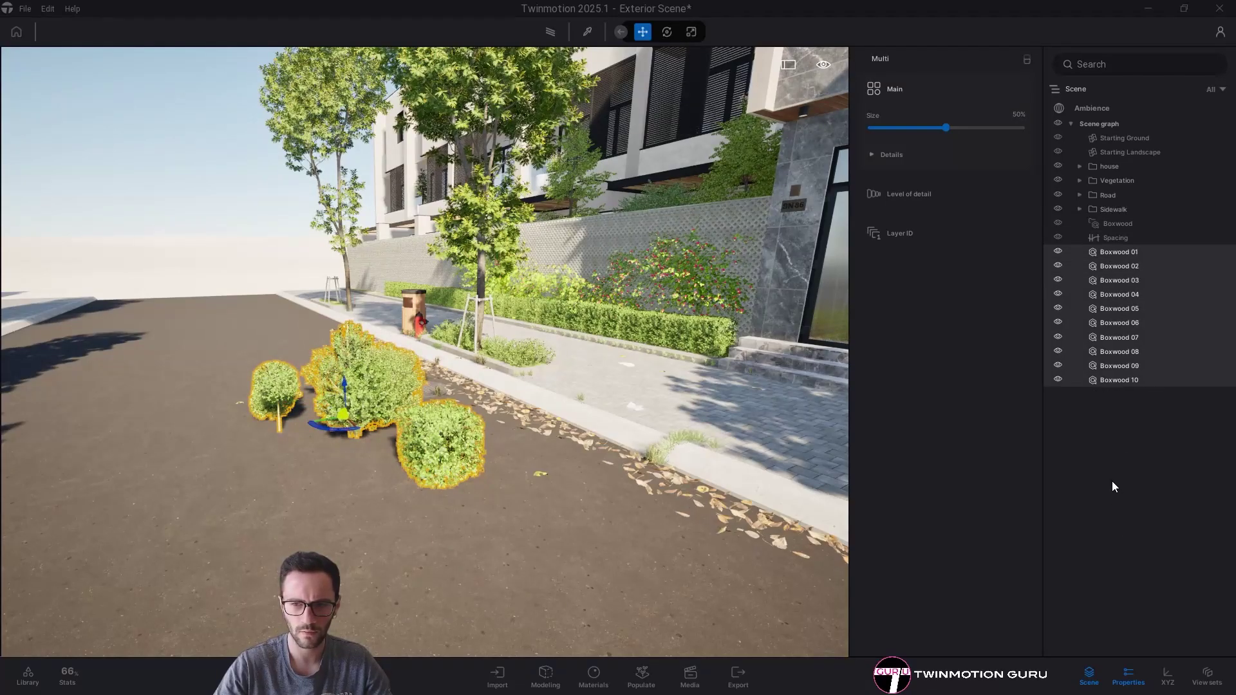
- Delete the empty Boxwood container and the Boxwood 06 and Boxwood 05 samples on the road
left_click(1123, 223)
key("Delete")
right_click_drag(511, 440, 592, 488)
key("w")
key("a")
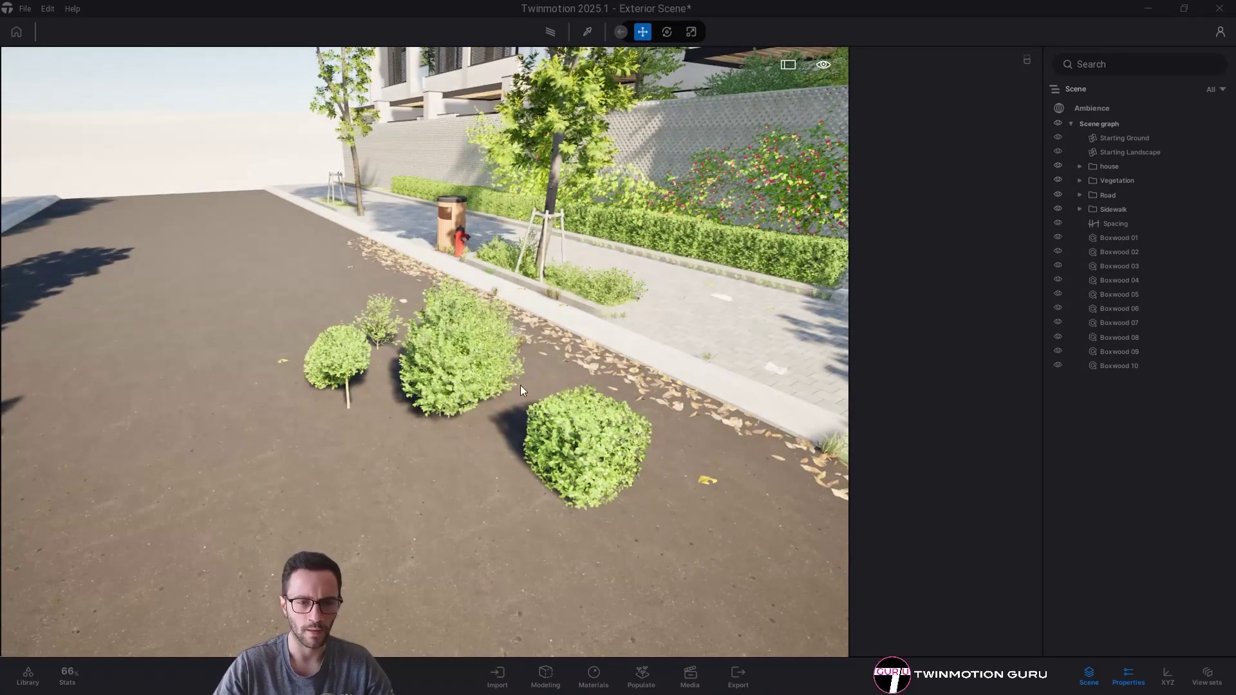
key("w")
right_click_drag(520, 390, 644, 419)
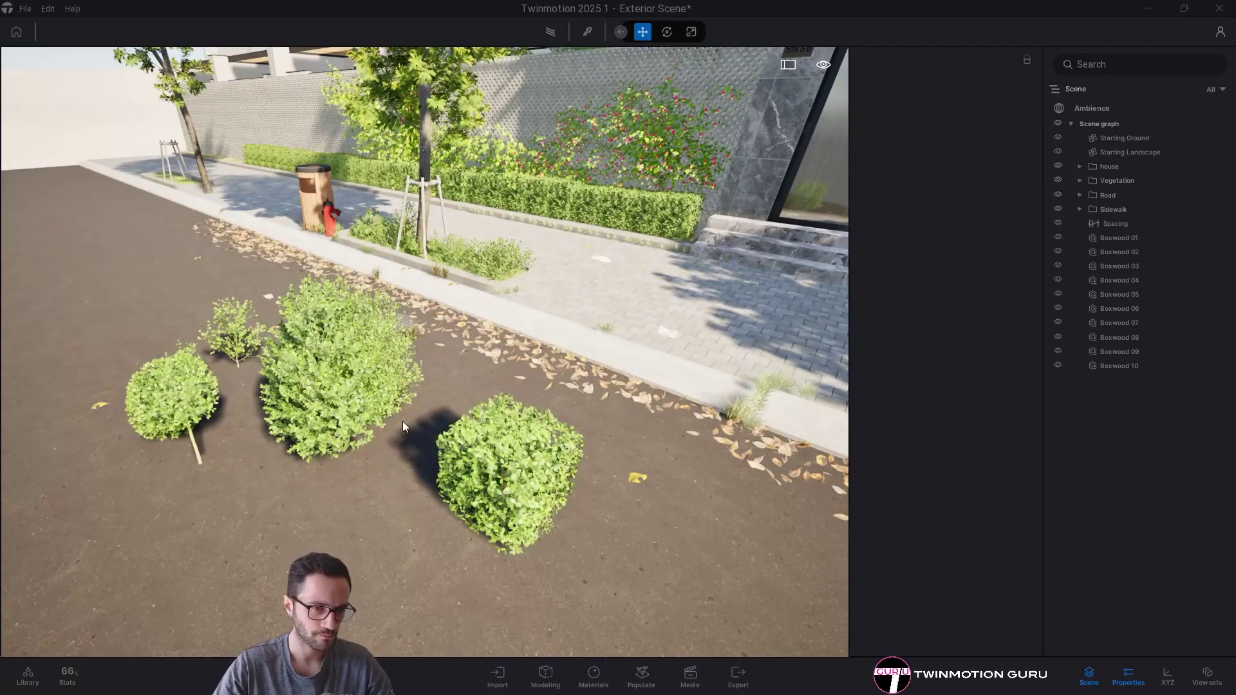
key("s")
key("a")
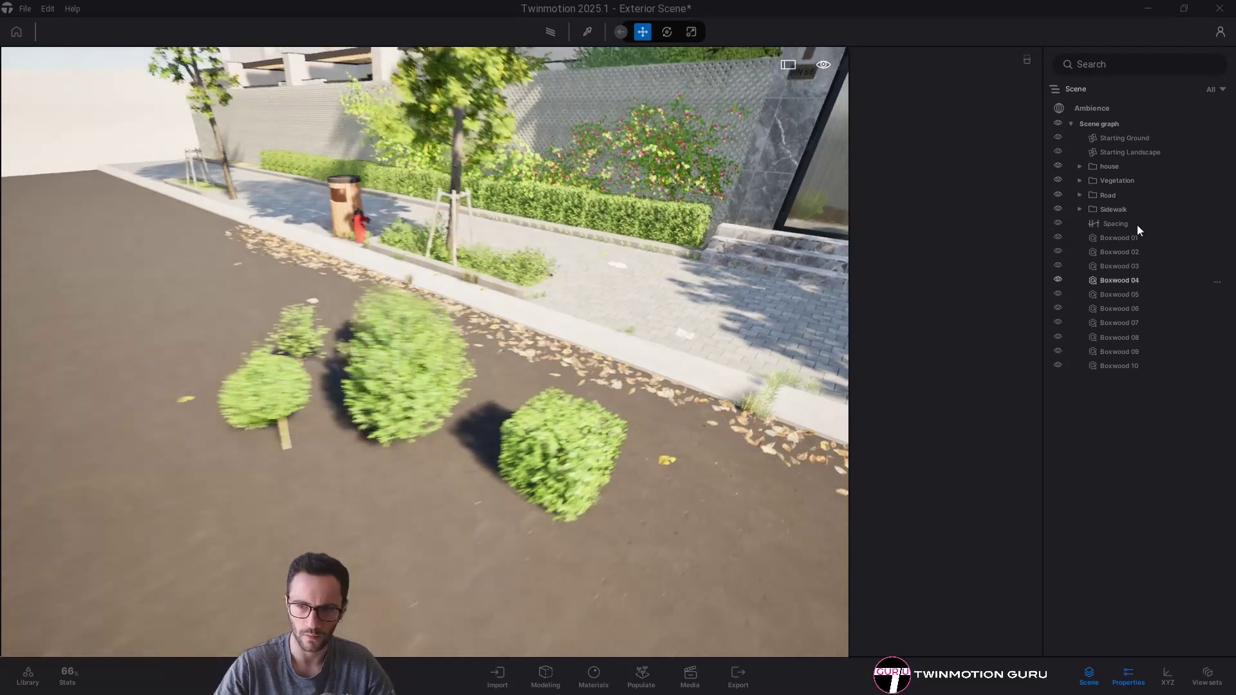
left_click(411, 377)
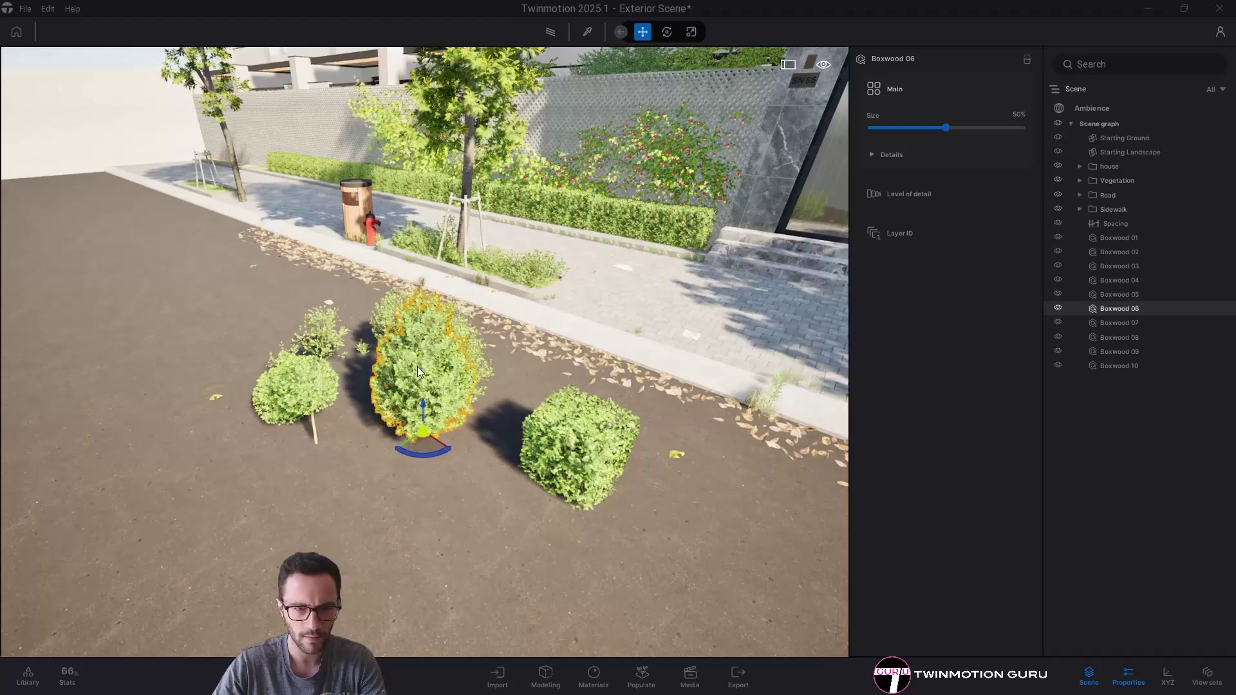
key("Delete")
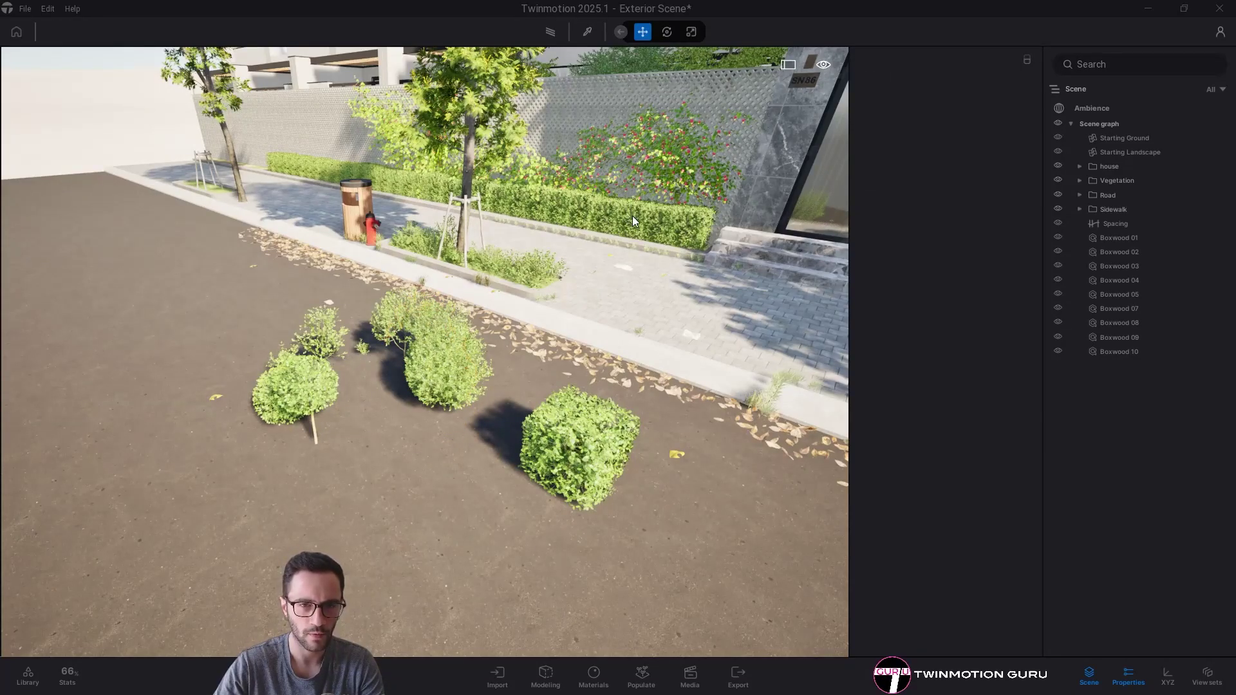
left_click(458, 362)
key("Delete")
- Delete the Boxwood 08, Boxwood 09, Boxwood 04 and Boxwood 03 samples from the road
right_click_drag(480, 378, 405, 329)
left_click(385, 475)
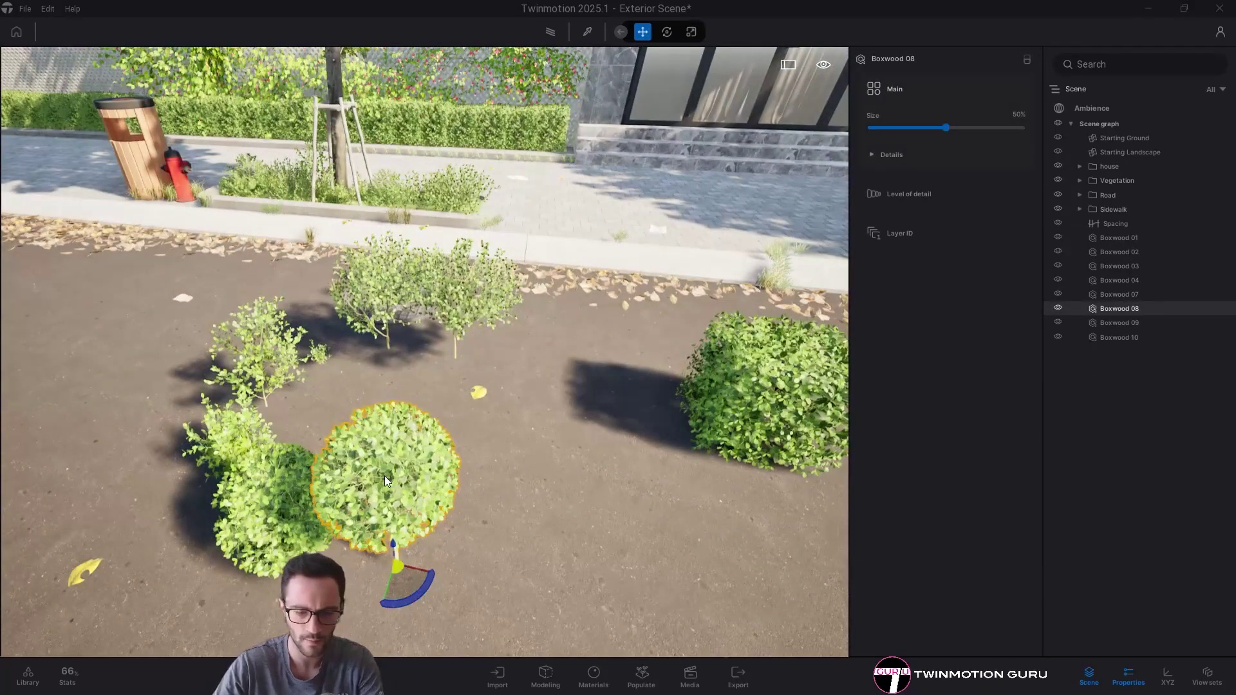
key("Delete")
left_click(309, 487)
key("Delete")
left_click(466, 287)
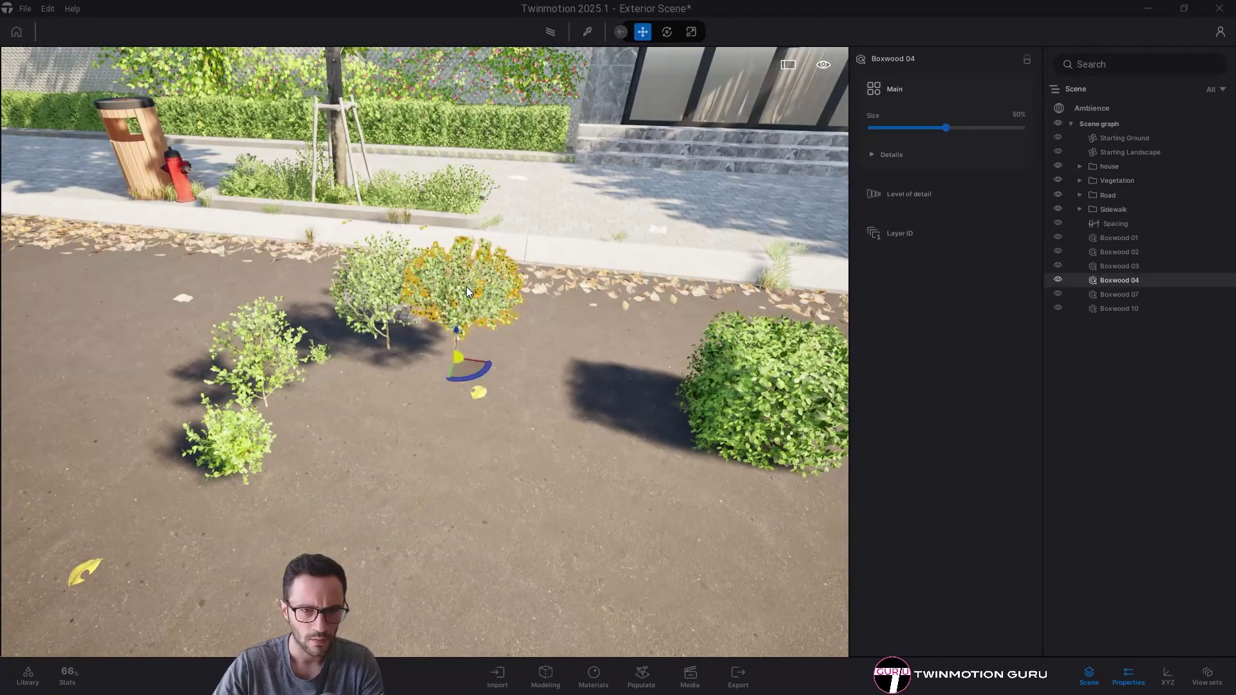
key("Delete")
right_click_drag(385, 293, 413, 291)
middle_click_drag(412, 291, 543, 338, "shift")
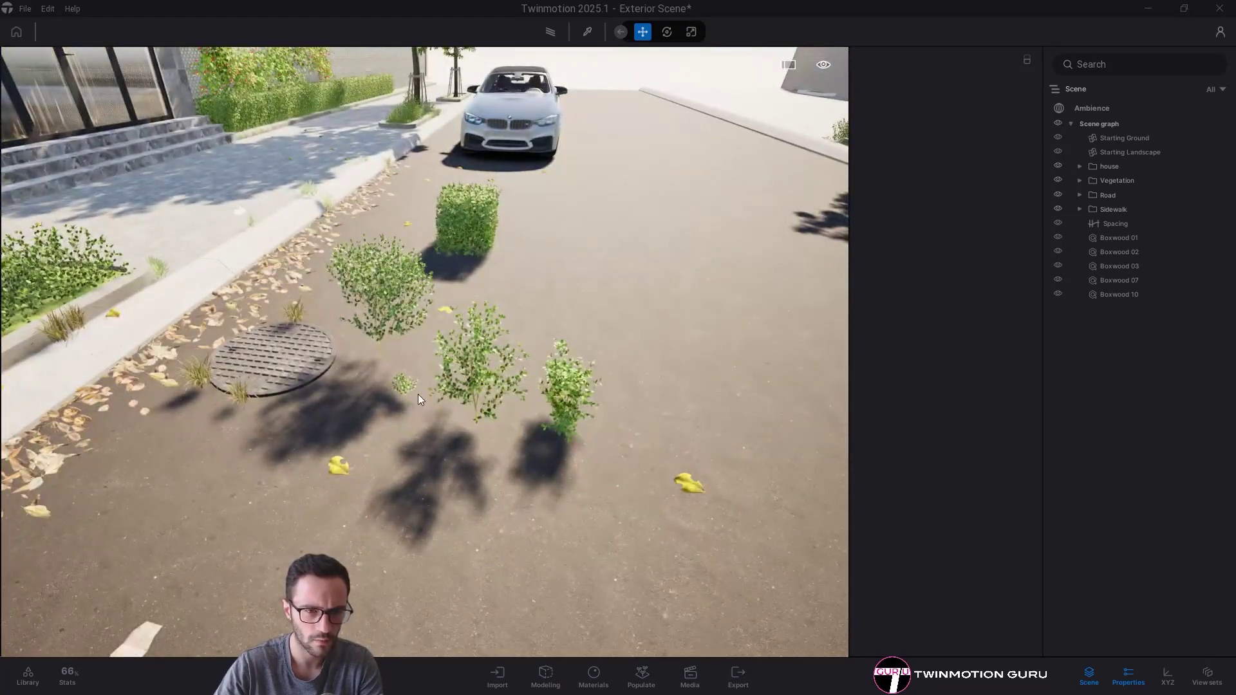
left_click(402, 289)
key("Delete")
- Move the cube-shaped Boxwood 07 sample from the road to the hedge left of the entrance
middle_click_drag(623, 325, 569, 351, "shift")
left_click(510, 396)
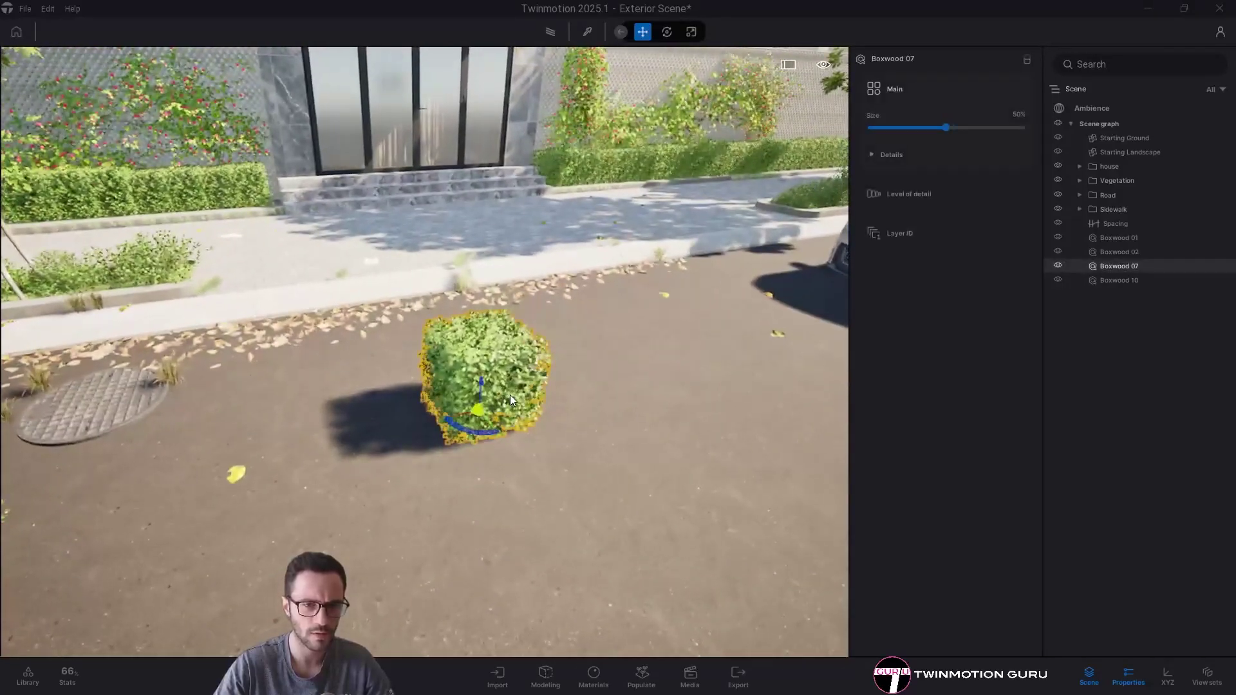
mouse_move(511, 395)
right_mouse_down()
mouse_move(423, 342)
mouse_move(510, 414)
right_mouse_up()
key("v")
key("v")
key("v")
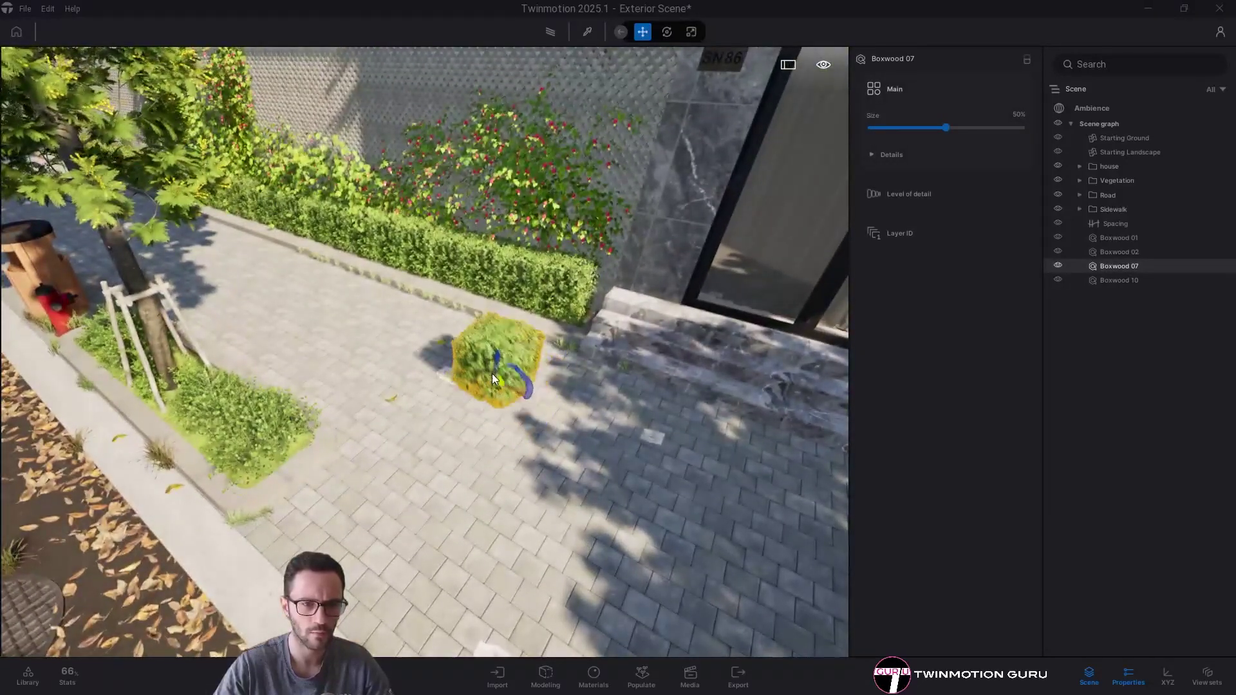
- Rotate Boxwood 07 by 90° and move it into the hedge near the end by the entrance steps
middle_click_drag(563, 350, 469, 286, "shift")
scroll(468, 287, "up", 4)
left_click(476, 262)
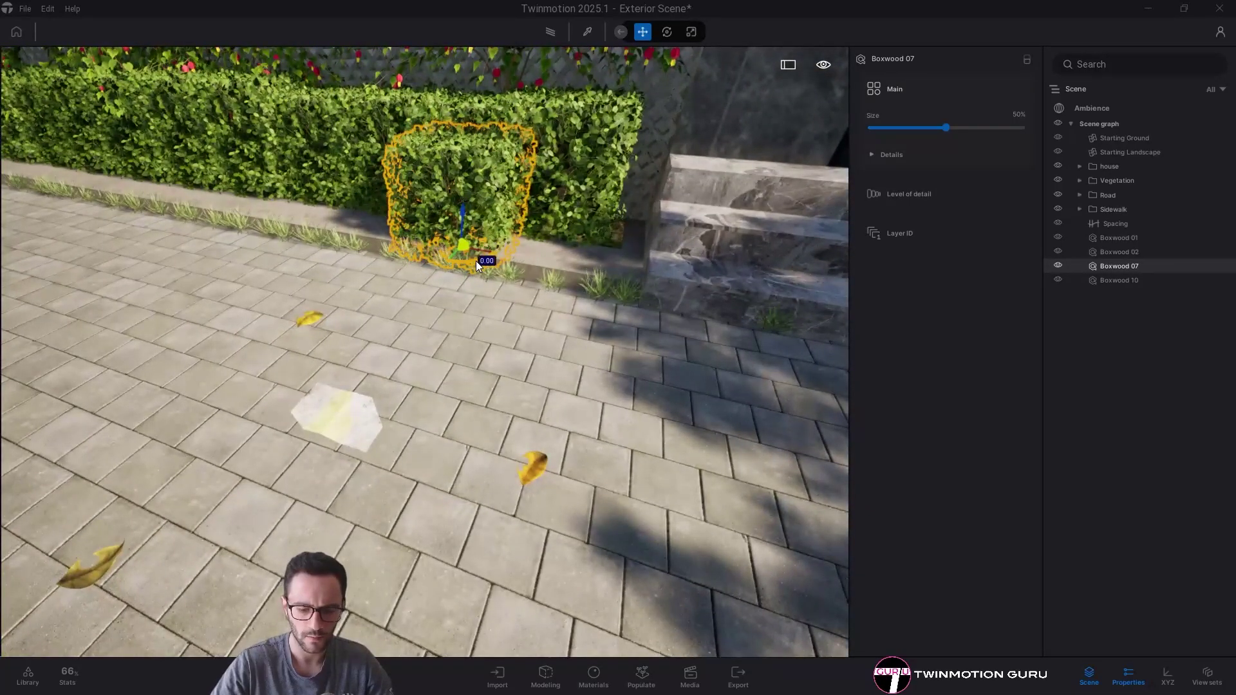
type("90")
key("Return")
middle_click_drag(492, 336, 469, 403)
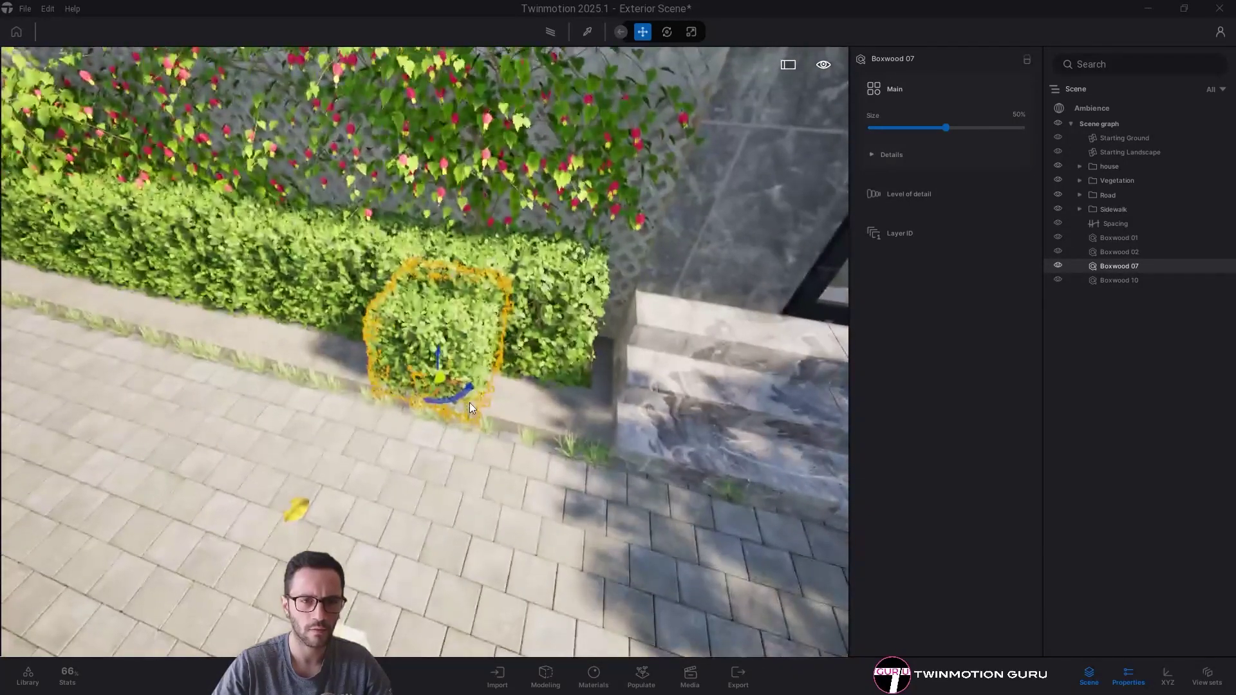
left_click_drag(451, 397, 494, 366)
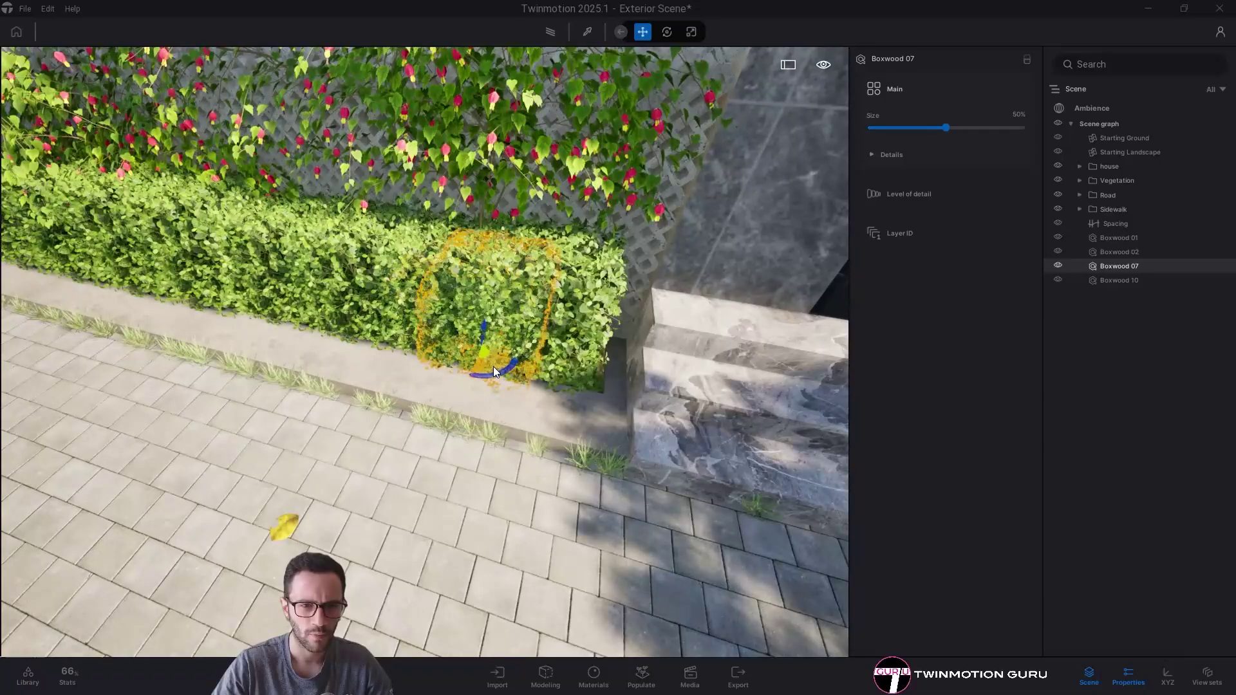
key("Escape")
- Copy Boxwood 07 along the hedge away from the entrance as 4 instances spaced 1.23 m apart
middle_click_drag(492, 382, 523, 250, "shift")
scroll(544, 434, "down", 5)
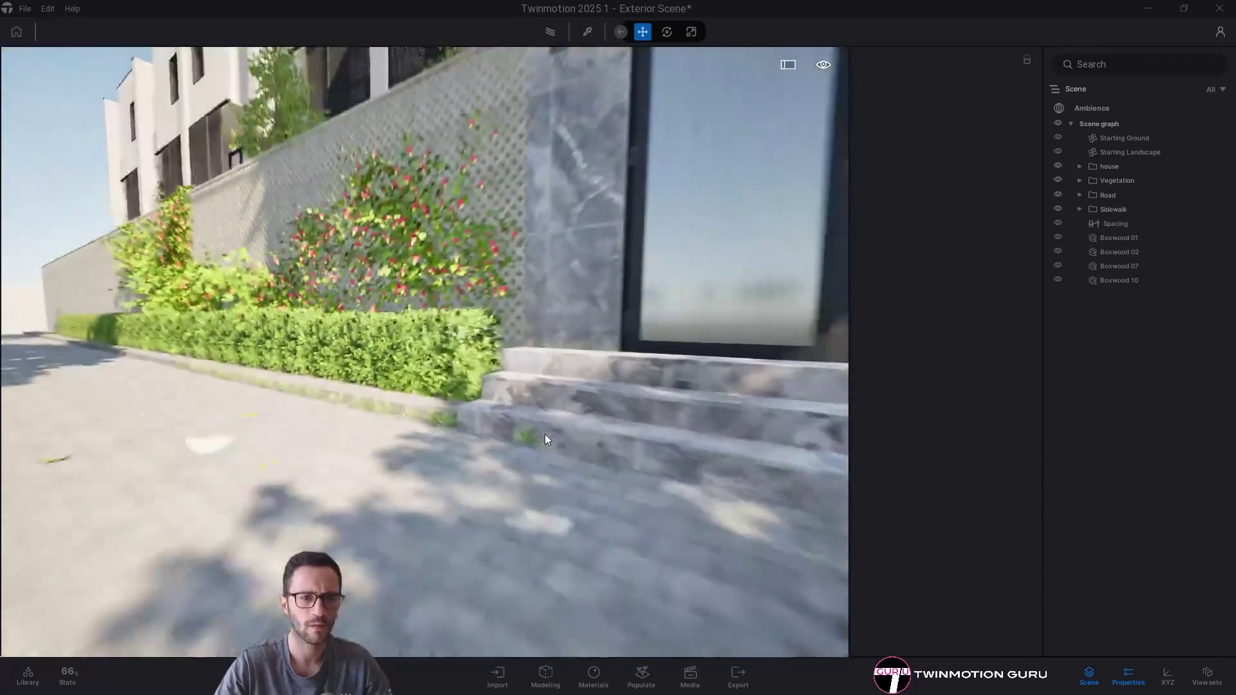
middle_click_drag(454, 373, 493, 364)
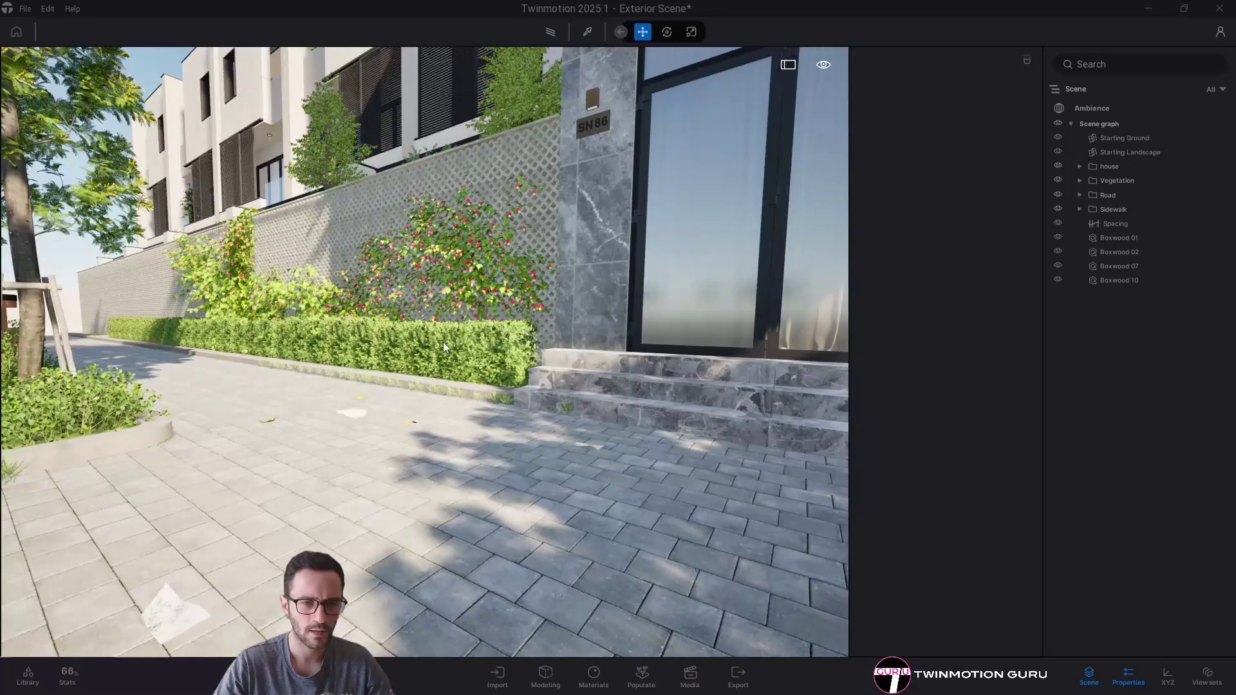
left_click(1125, 281)
left_click(1124, 267)
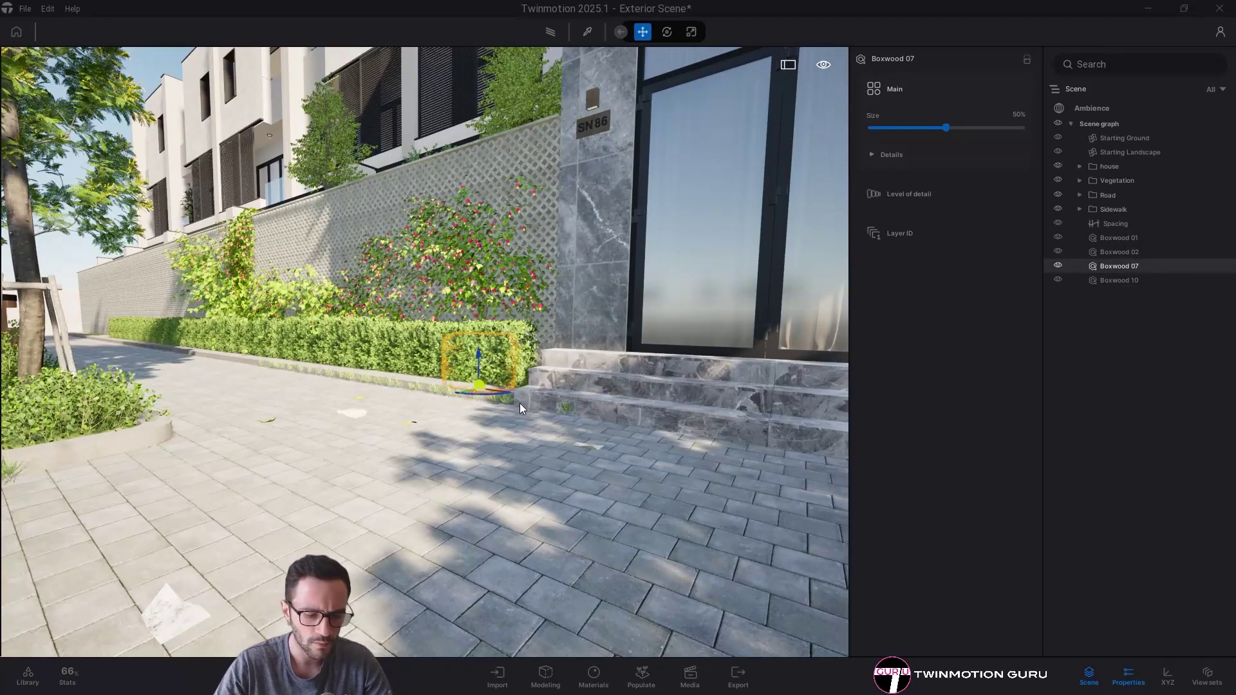
key("e")
left_click_drag(516, 393, 424, 390, "shift")
left_click(621, 353)
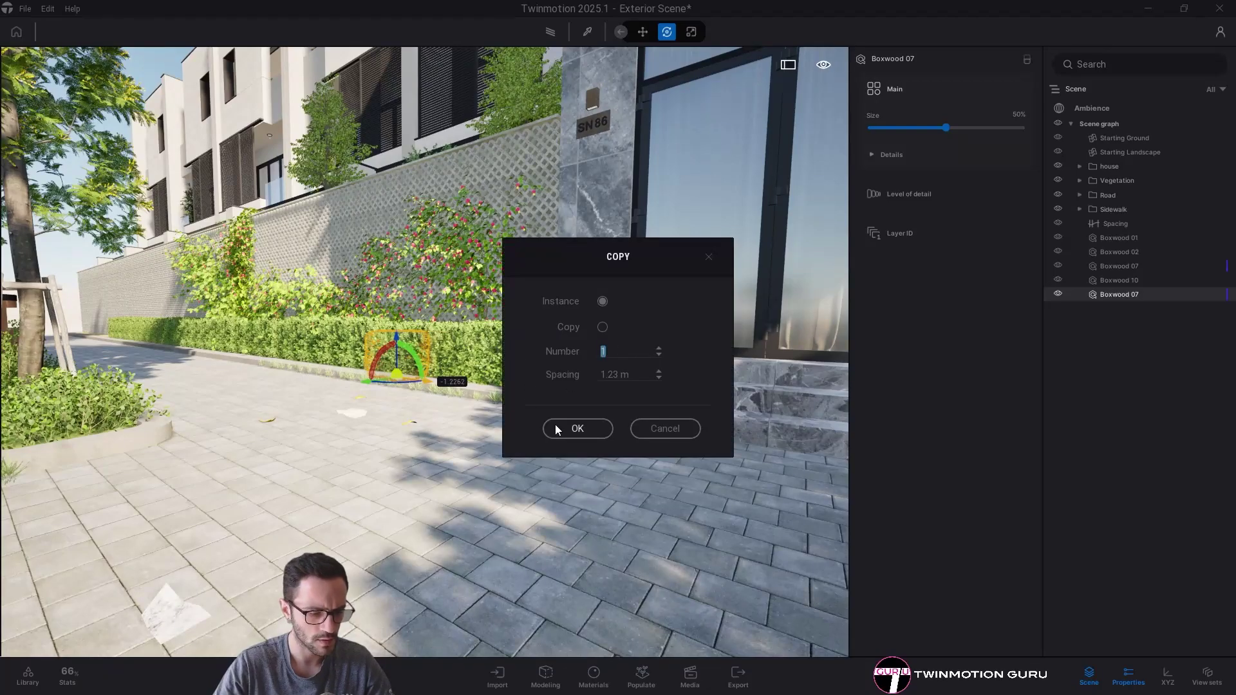
type("4")
left_click(575, 428)
key("Escape")
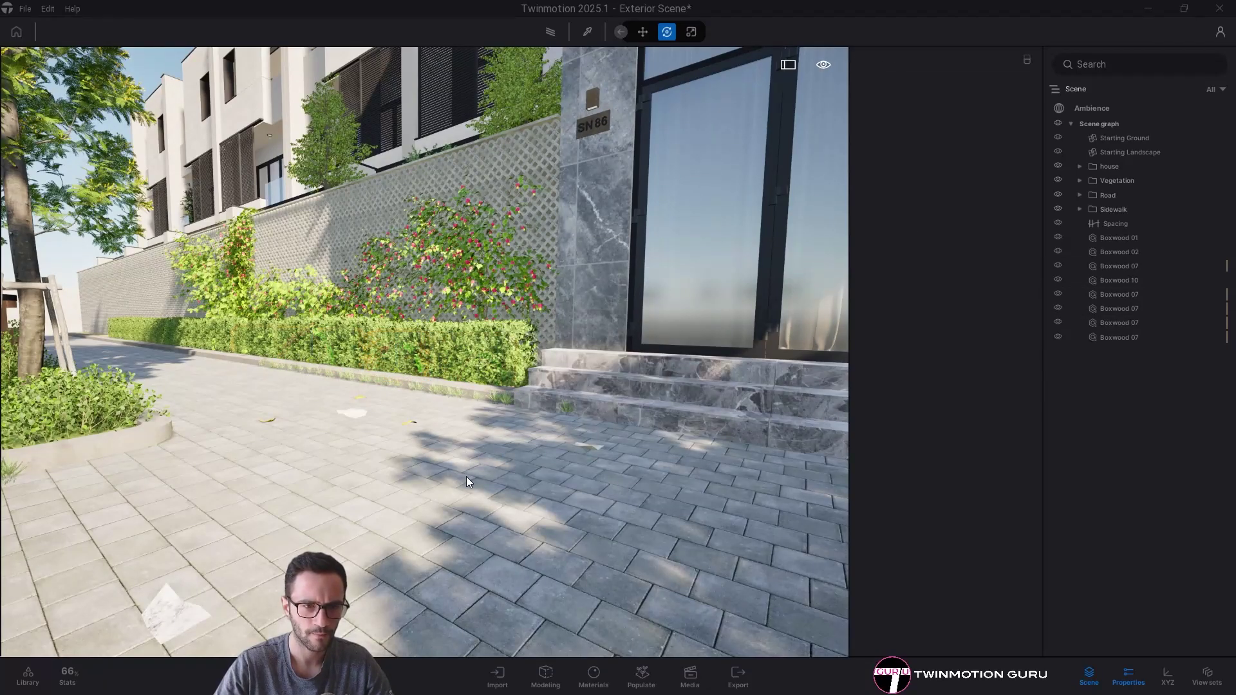
key("s")
key("a")
key("d")
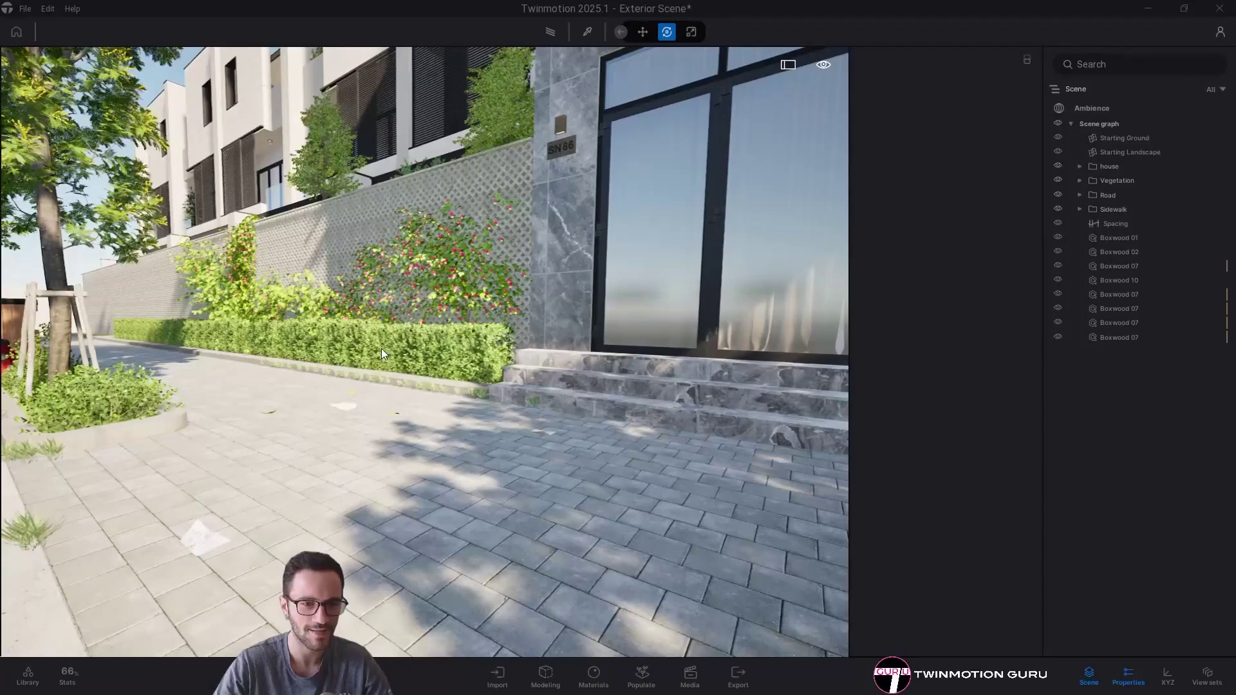